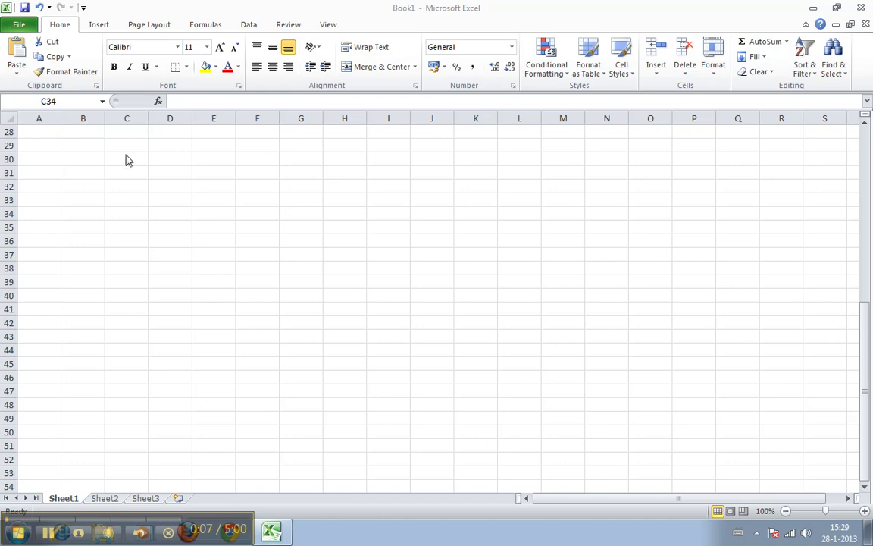
# Step: Delete the old values 1, 2, 3 and 6 from B2:B6, then return to cell B2
pyautogui.scroll(9, 378, 357)
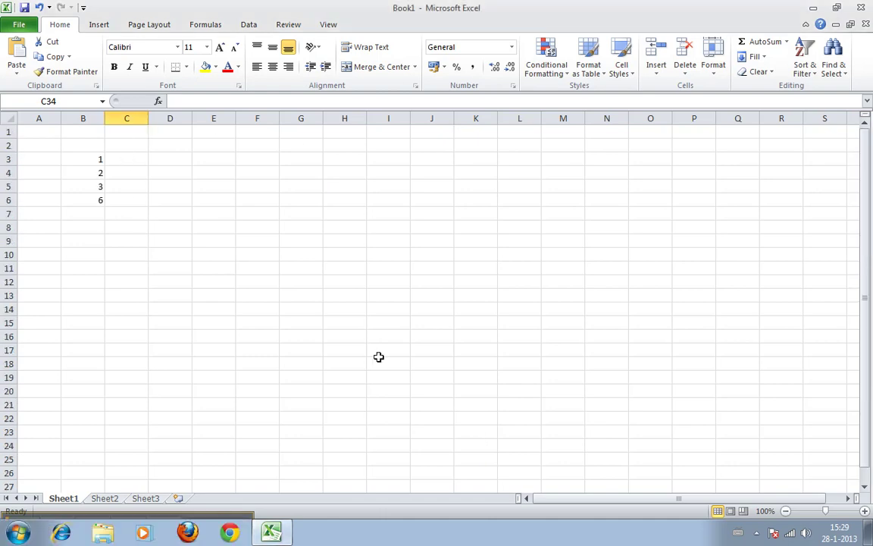
pyautogui.rightClick(97, 158)
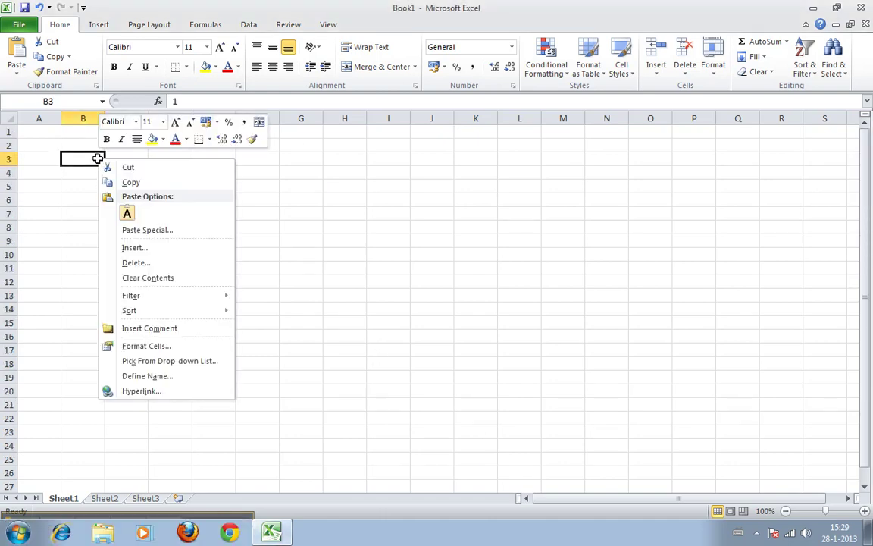
pyautogui.click(98, 158)
pyautogui.press('Down')
pyautogui.hotkey('shift', 'Down')
pyautogui.press('Up')
pyautogui.press('Up')
pyautogui.hotkey('shift', 'Down')
pyautogui.hotkey('shift', 'Down')
pyautogui.hotkey('shift', 'Down')
pyautogui.hotkey('shift', 'Down')
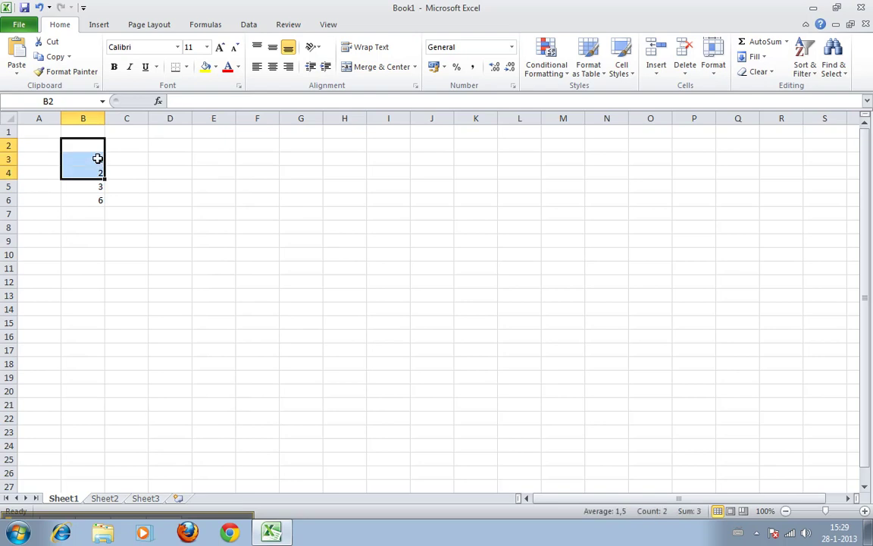
pyautogui.press('Delete')
pyautogui.hotkey('ctrl', 'Home')
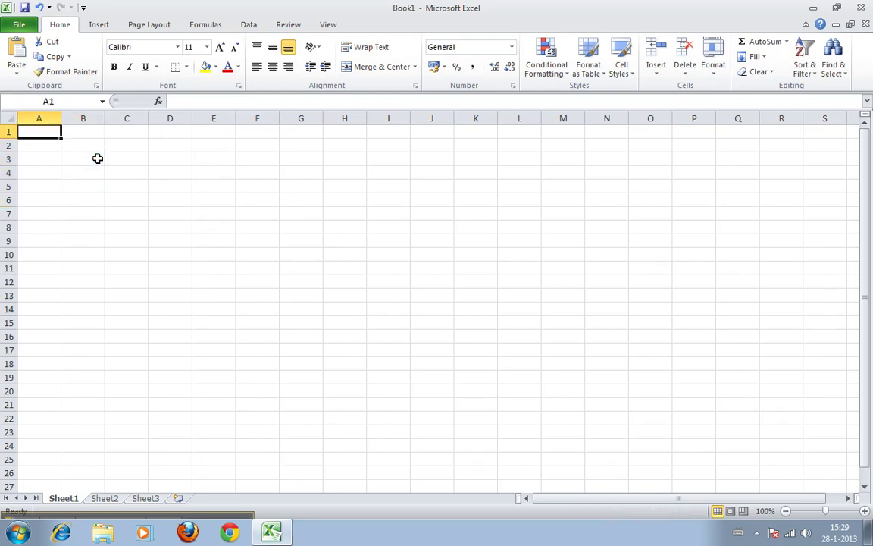
pyautogui.press('Down')
pyautogui.press('Right')
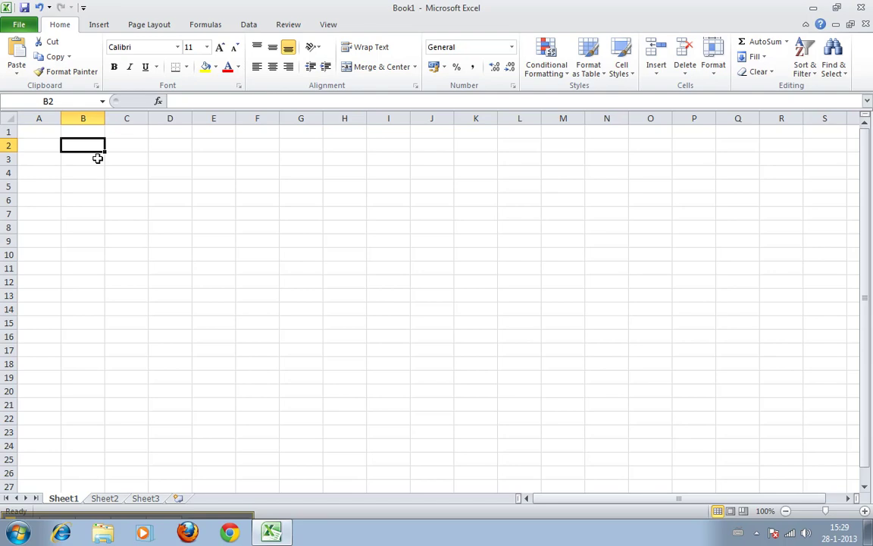
# Step: Enter headings 'car numbers' in B2 and 'mileage' in C2, and widen column B
pyautogui.press('Down')
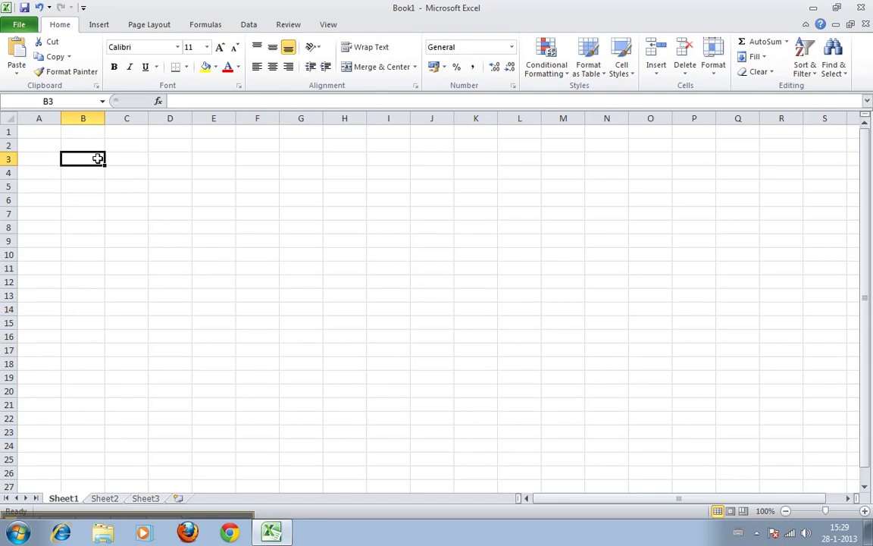
pyautogui.press('Up')
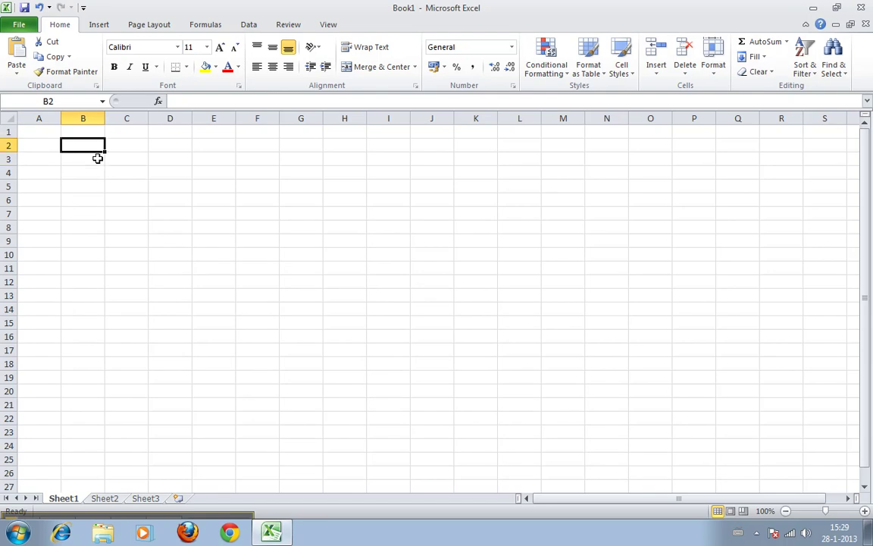
pyautogui.write('car ')
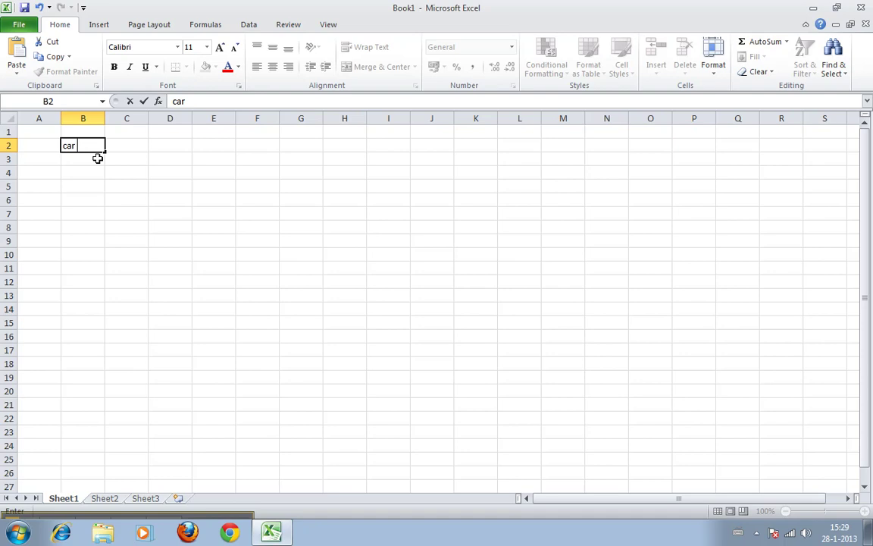
pyautogui.write('unumbebers')
pyautogui.press('Tab')
pyautogui.write('mileage')
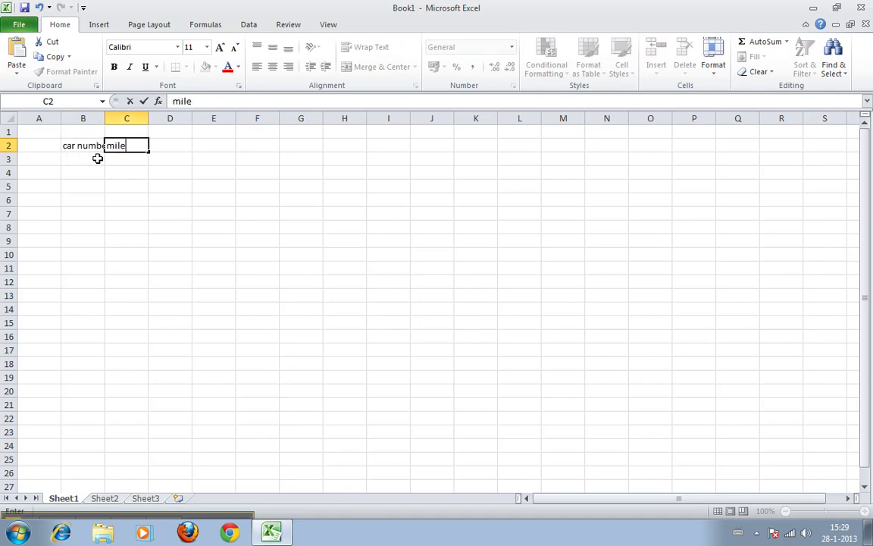
pyautogui.press('Return')
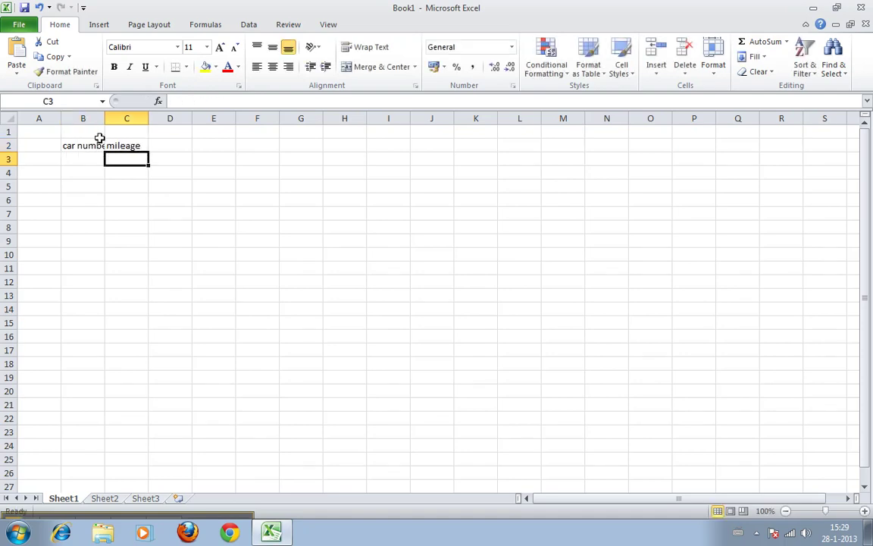
pyautogui.moveTo(104, 119); pyautogui.dragTo(126, 121)
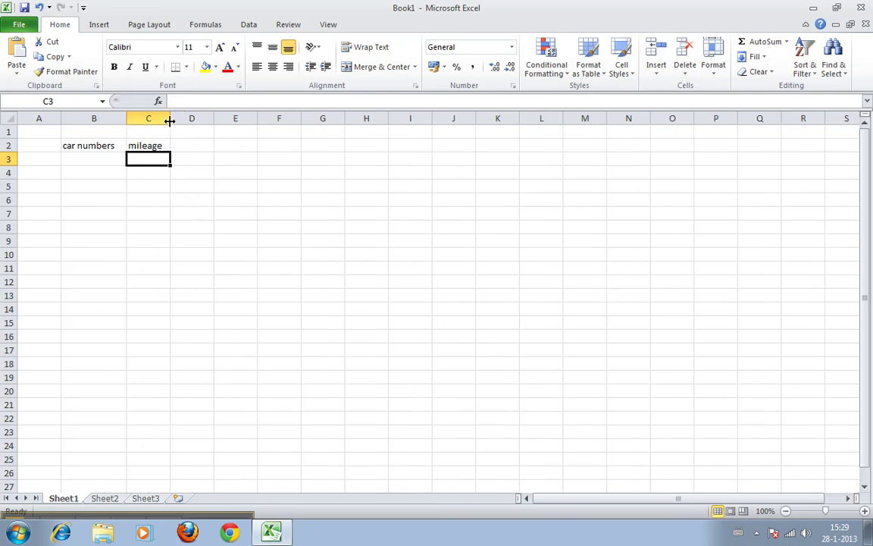
# Step: Fill car numbers 1 through 10 into B3:B12
pyautogui.click(113, 156)
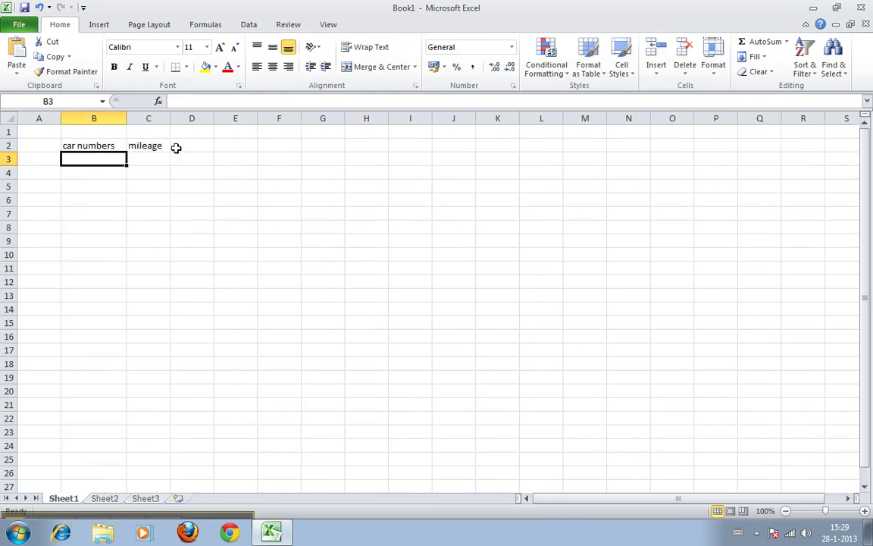
pyautogui.write('1')
pyautogui.press('Return')
pyautogui.write('2')
pyautogui.press('Return')
pyautogui.write('3')
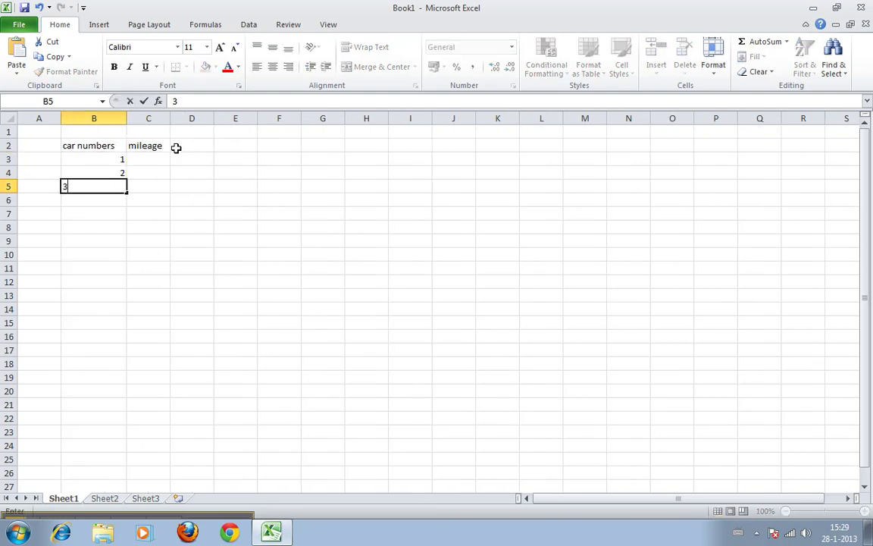
pyautogui.press('Return')
pyautogui.write('4 5')
pyautogui.press('Return')
pyautogui.write('6')
pyautogui.press('Return')
pyautogui.write('7')
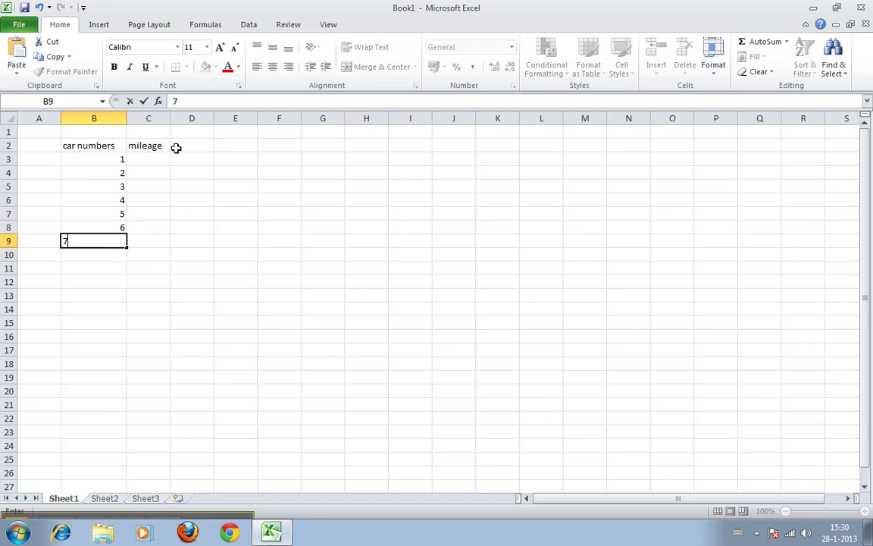
pyautogui.press('Return')
pyautogui.write('8')
pyautogui.press('Return')
pyautogui.write('9')
pyautogui.press('Return')
pyautogui.write('10')
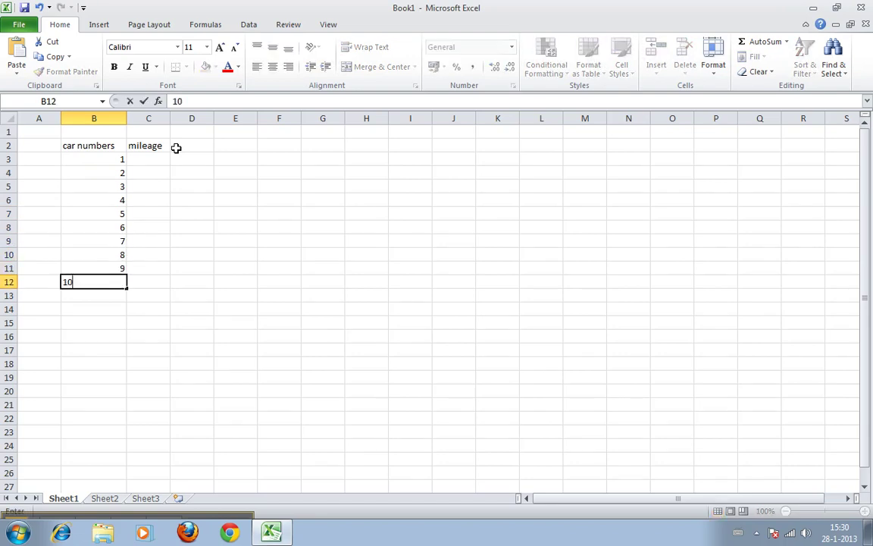
pyautogui.press('Return')
pyautogui.click(175, 162)
# Step: Enter mileages 100000, 120000, 80000, 800 and 300000 for cars 1–5 in C3:C7
pyautogui.click(144, 157)
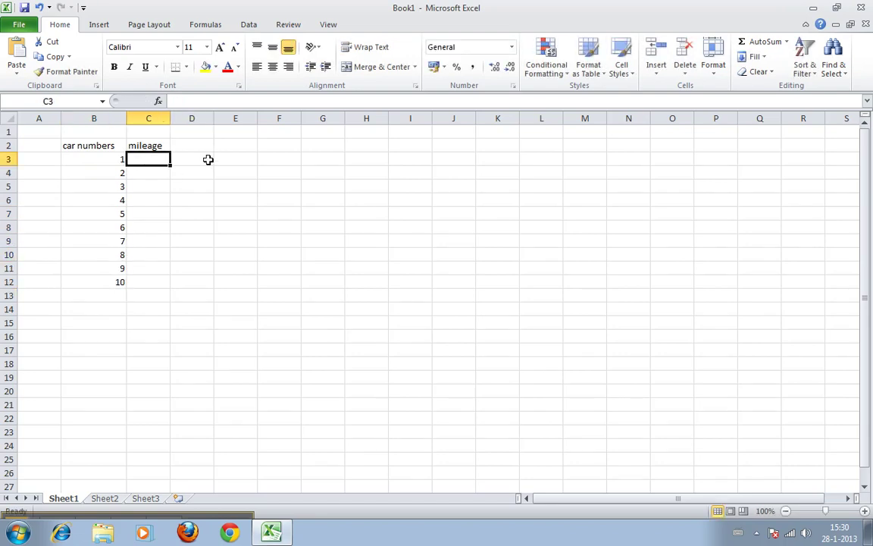
pyautogui.write('100000')
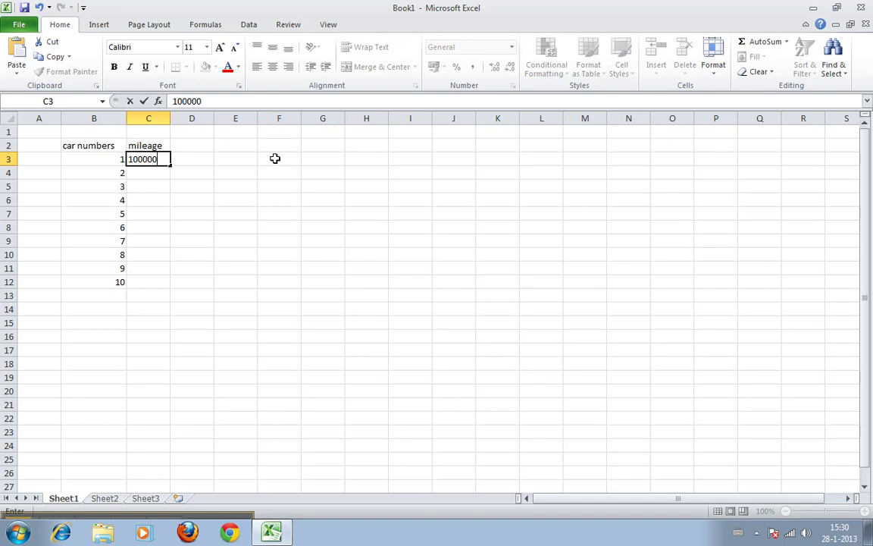
pyautogui.press('Return')
pyautogui.write('120000')
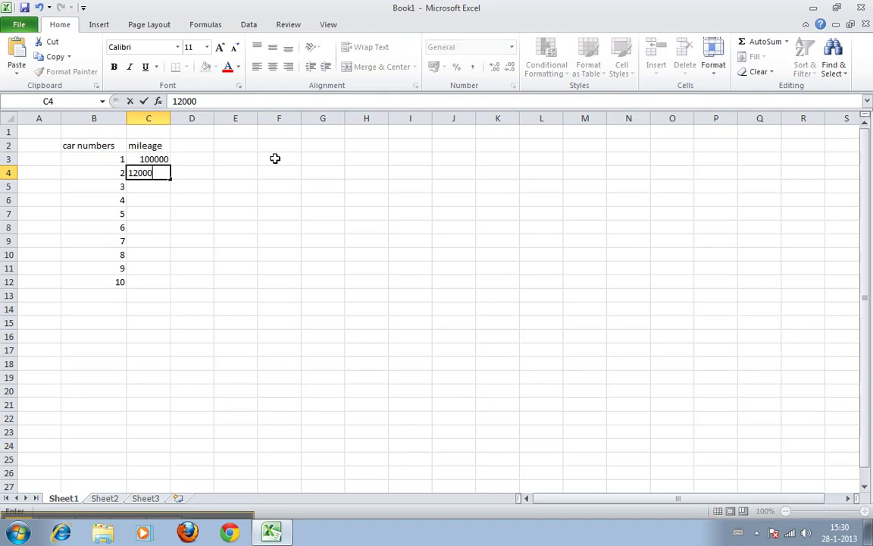
pyautogui.press('Return')
pyautogui.write('80000')
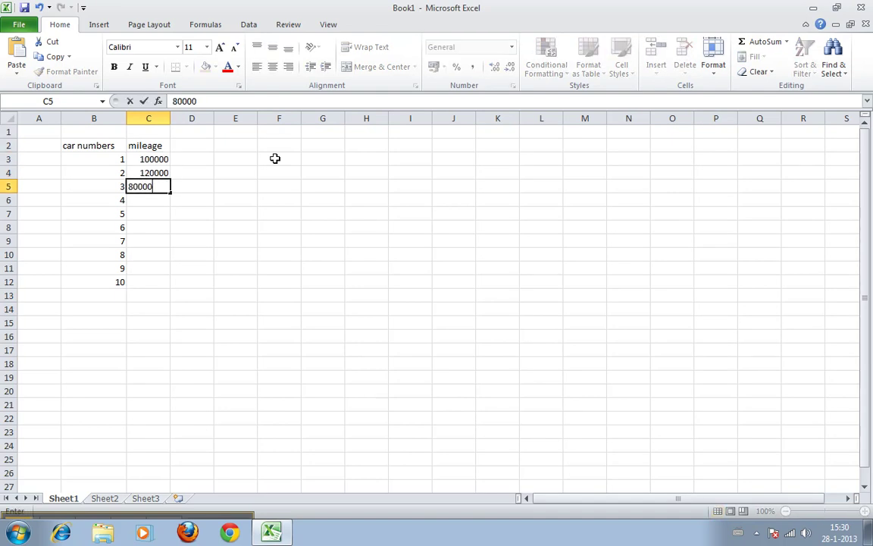
pyautogui.press('Return')
pyautogui.write('800')
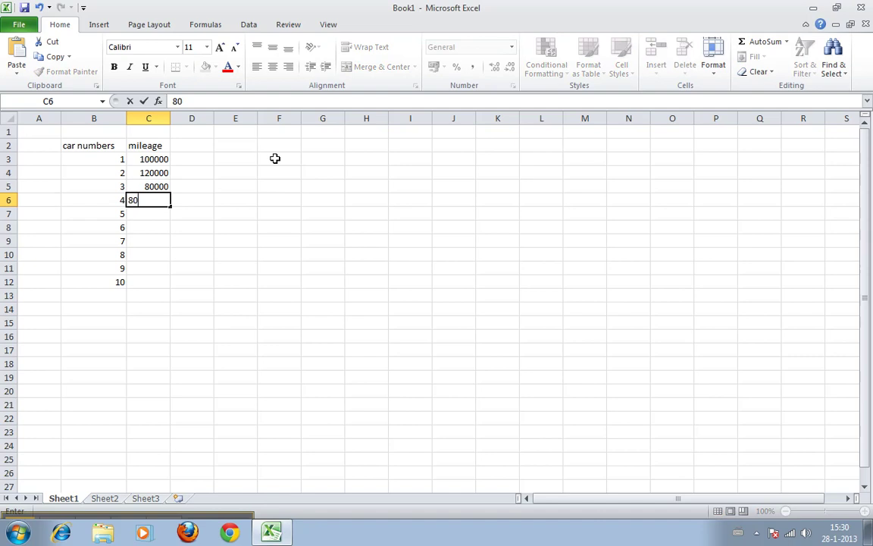
pyautogui.press('Return')
pyautogui.write('300000')
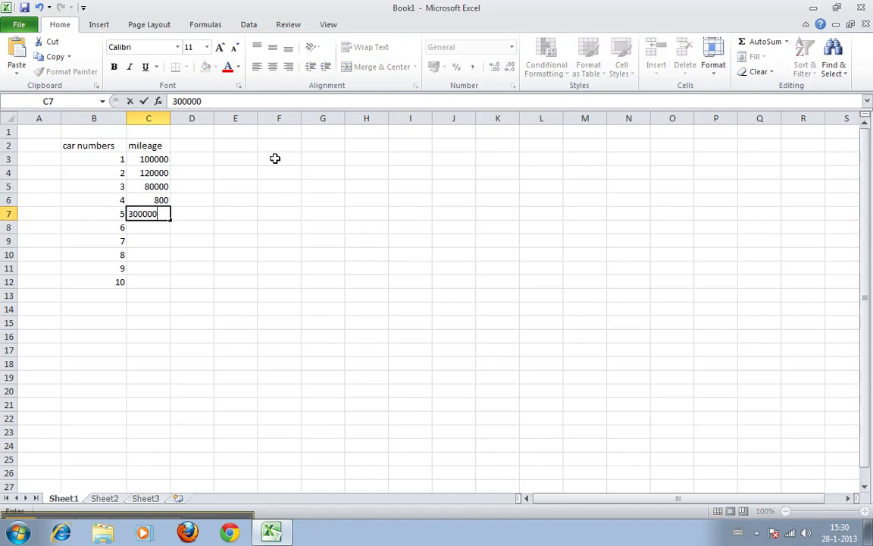
pyautogui.press('Return')
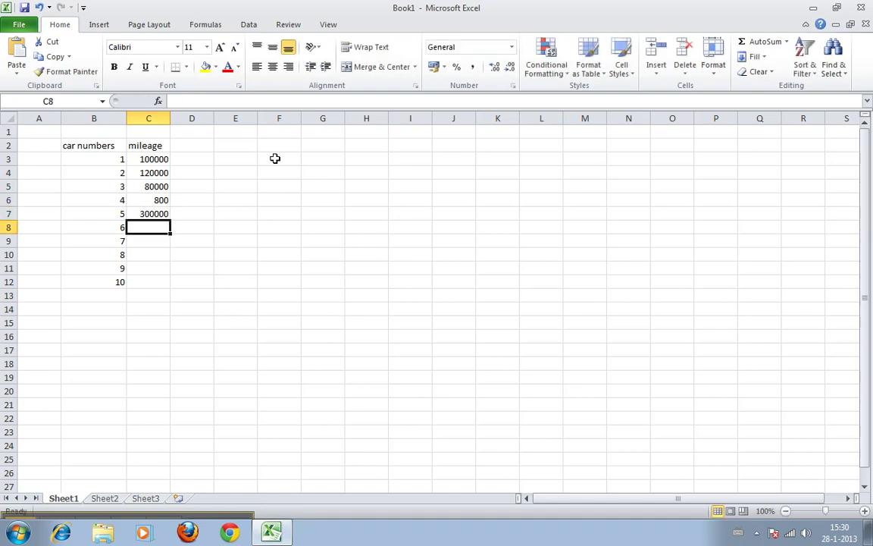
# Step: Enter mileages 200000, 15000, 200000, 100000 and 100000 for cars 6–10 in C8:C12
pyautogui.write('200000')
pyautogui.press('Return')
pyautogui.write('15000')
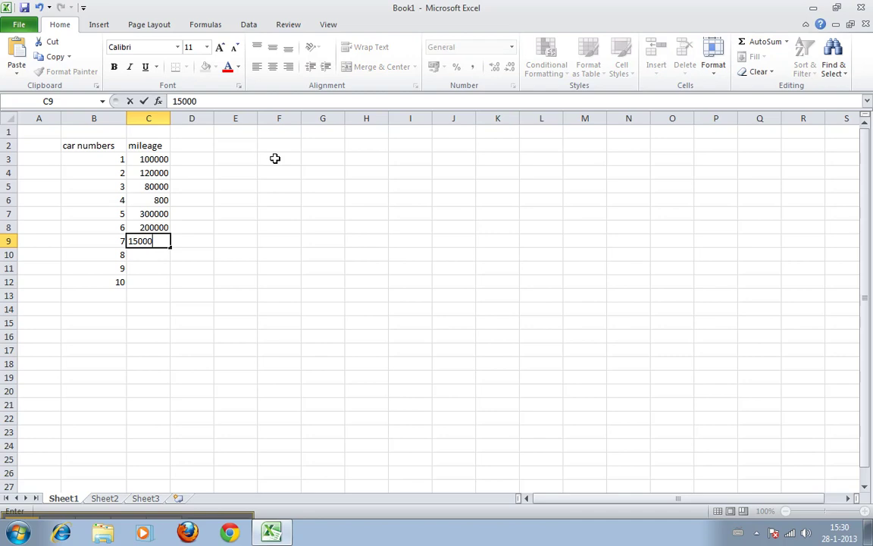
pyautogui.press('Return')
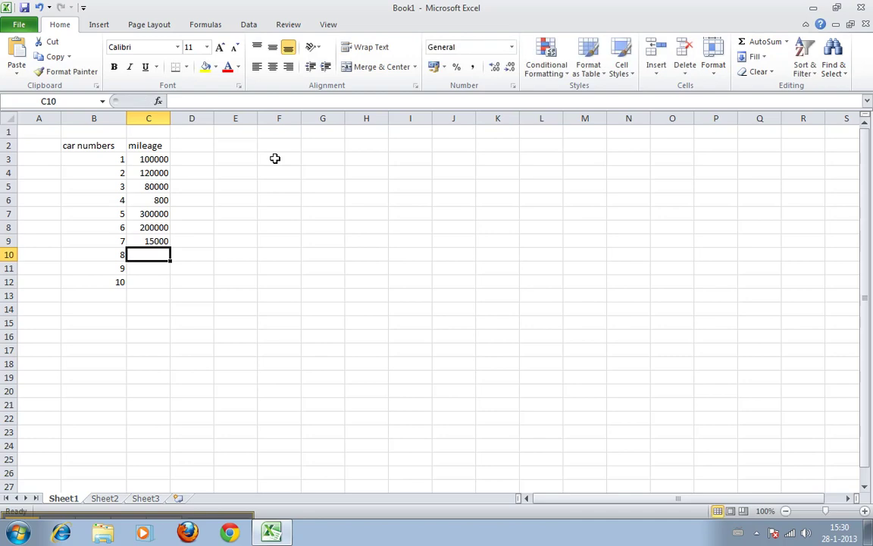
pyautogui.write('200000')
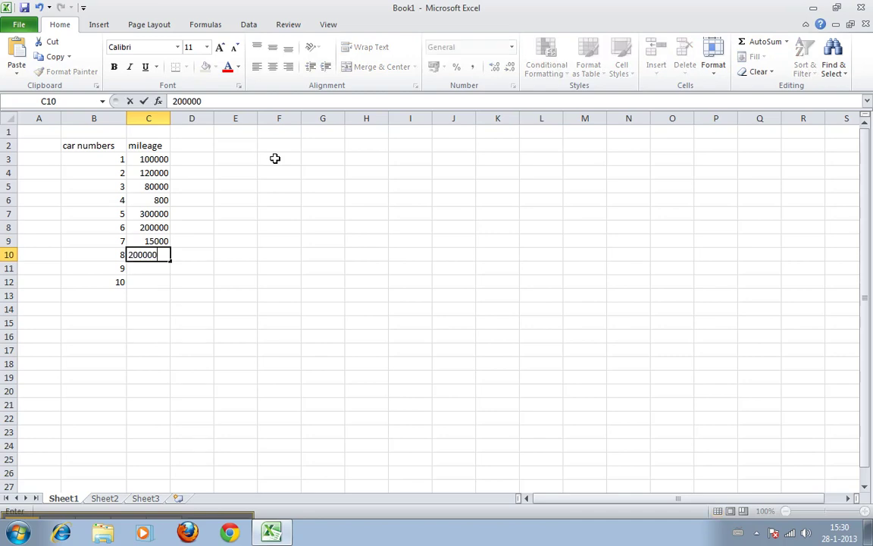
pyautogui.press('Return')
pyautogui.write('100000')
pyautogui.press('Return')
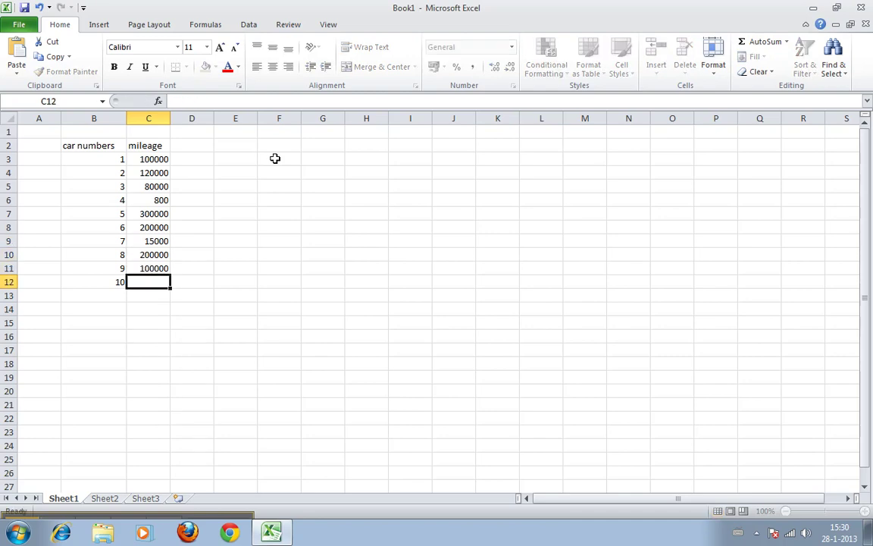
pyautogui.write('100000')
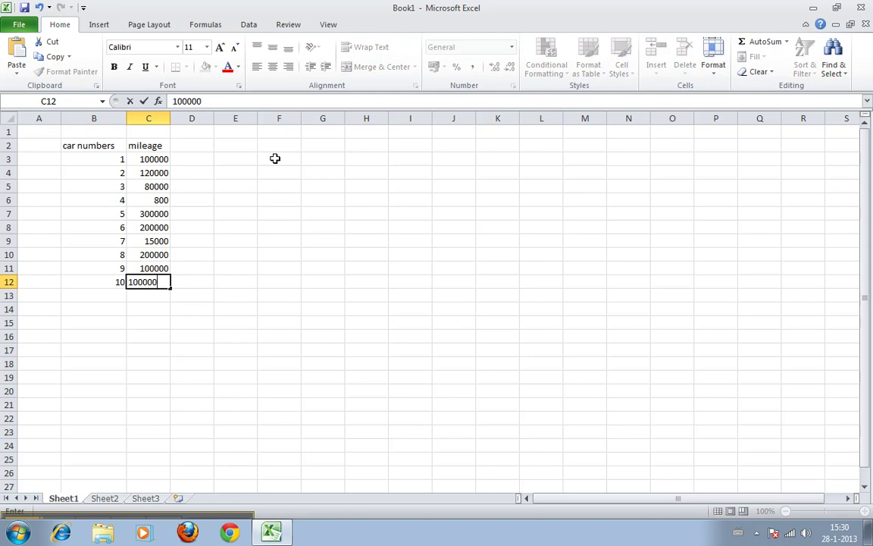
pyautogui.press('Return')
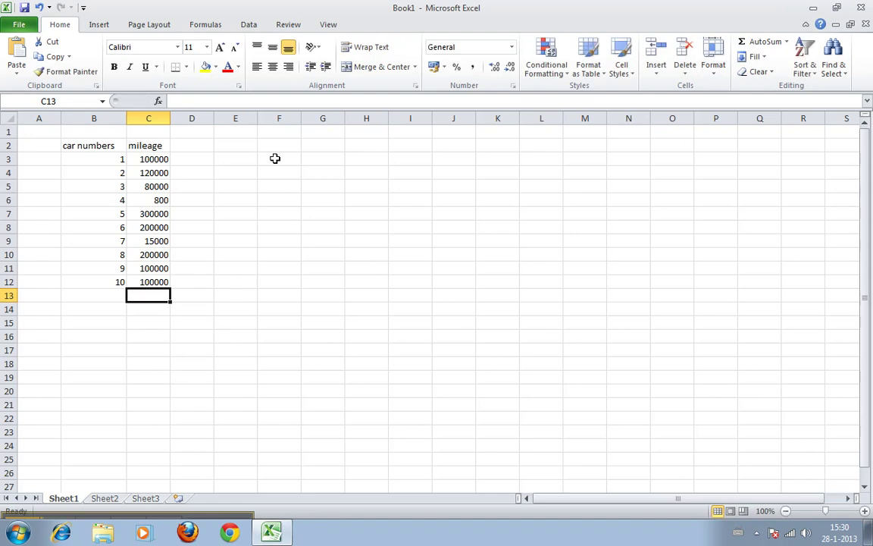
# Step: Insert a function into C13, picking SUM from the Math & Trig category
pyautogui.click(158, 102)
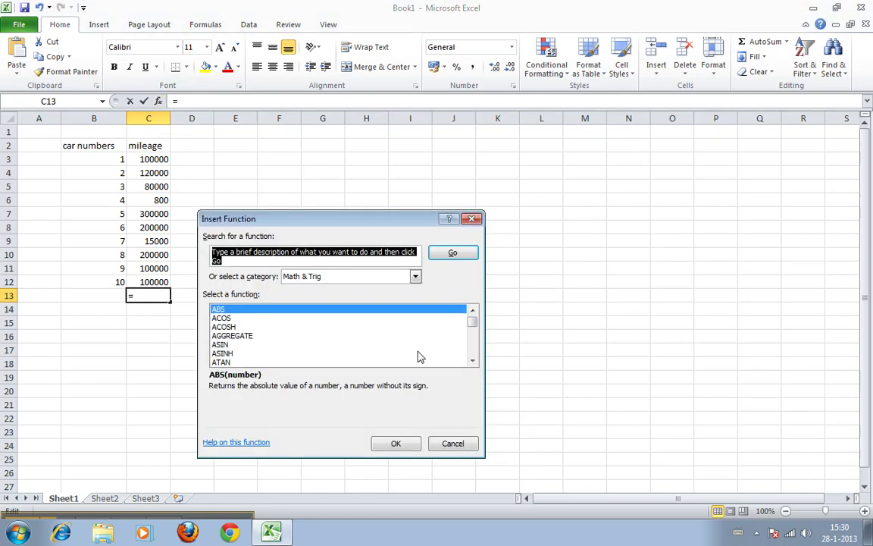
pyautogui.moveTo(473, 322); pyautogui.dragTo(454, 331)
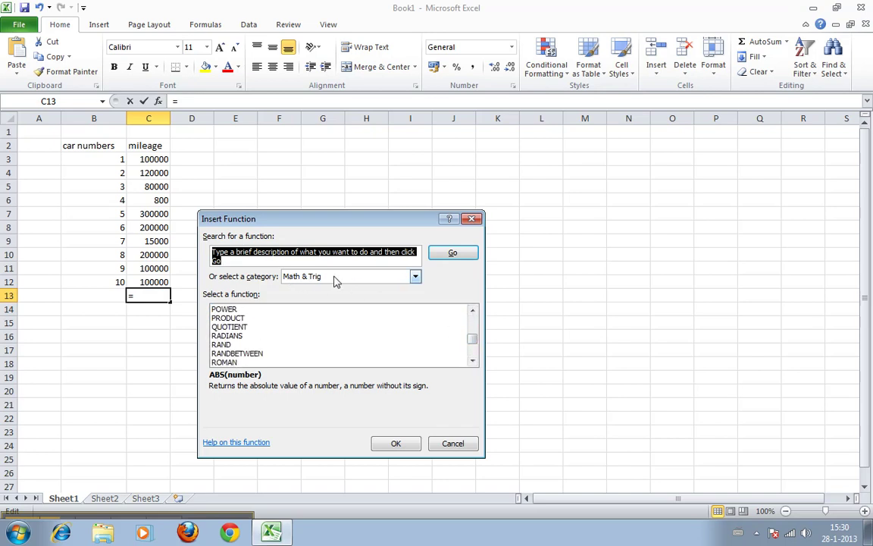
pyautogui.click(415, 276)
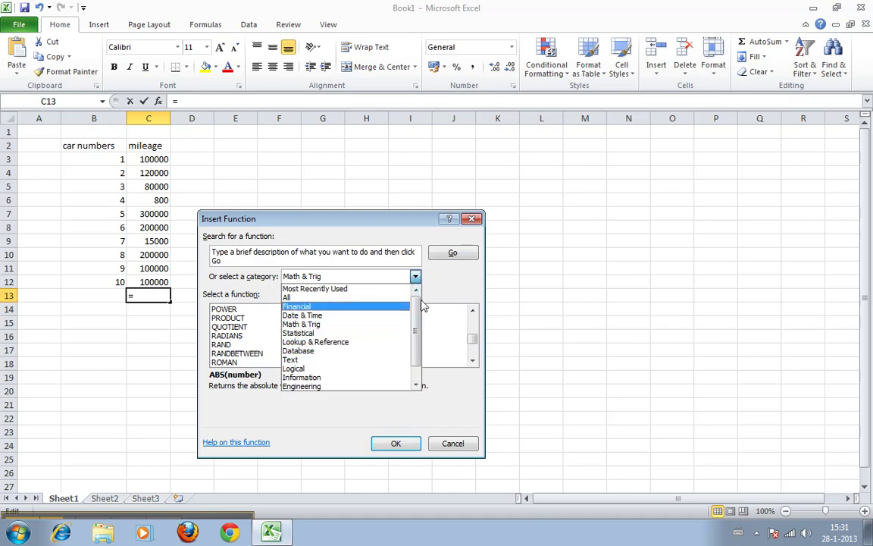
pyautogui.click(416, 280)
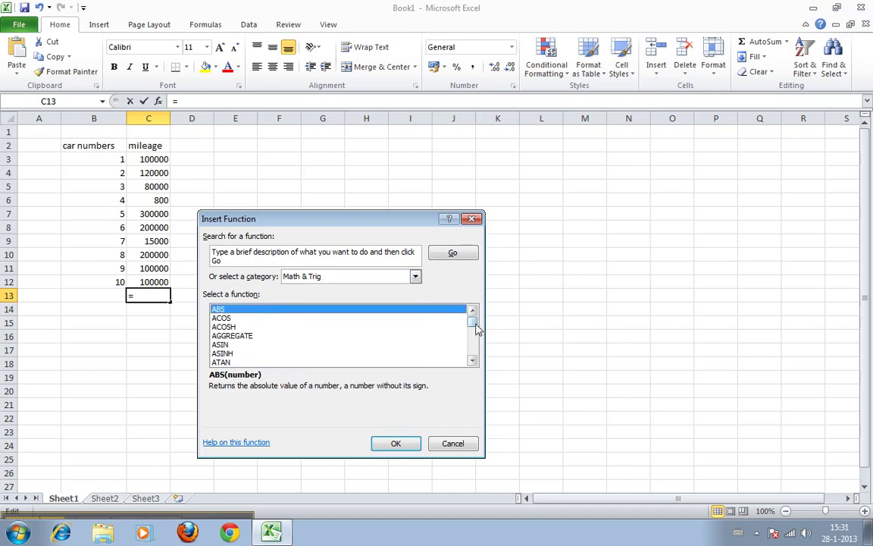
pyautogui.moveTo(472, 327); pyautogui.dragTo(467, 361)
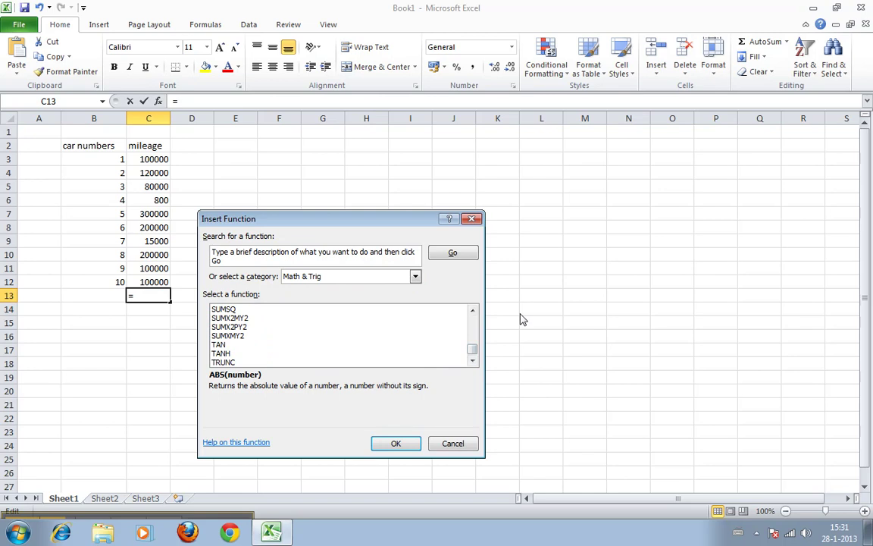
pyautogui.click(473, 313)
pyautogui.click(473, 313)
pyautogui.click(472, 313)
pyautogui.click(472, 313)
pyautogui.click(473, 313)
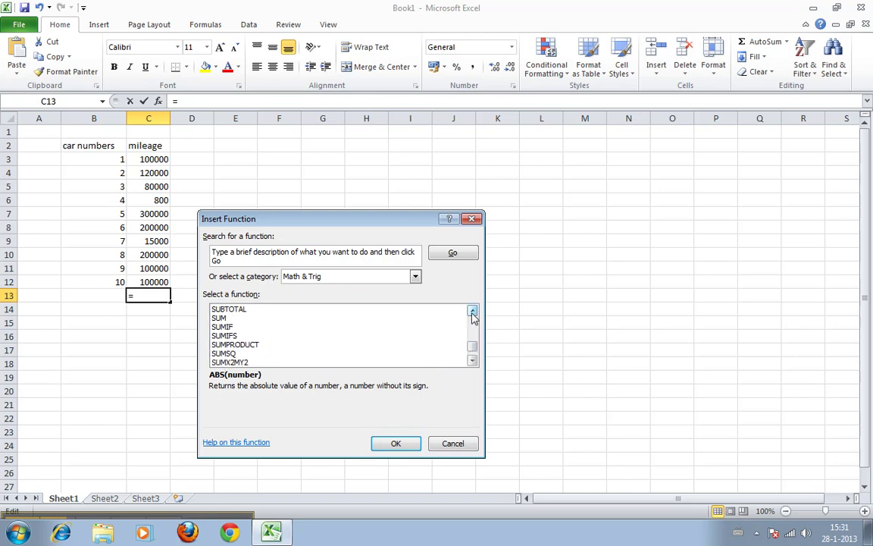
pyautogui.click(325, 319)
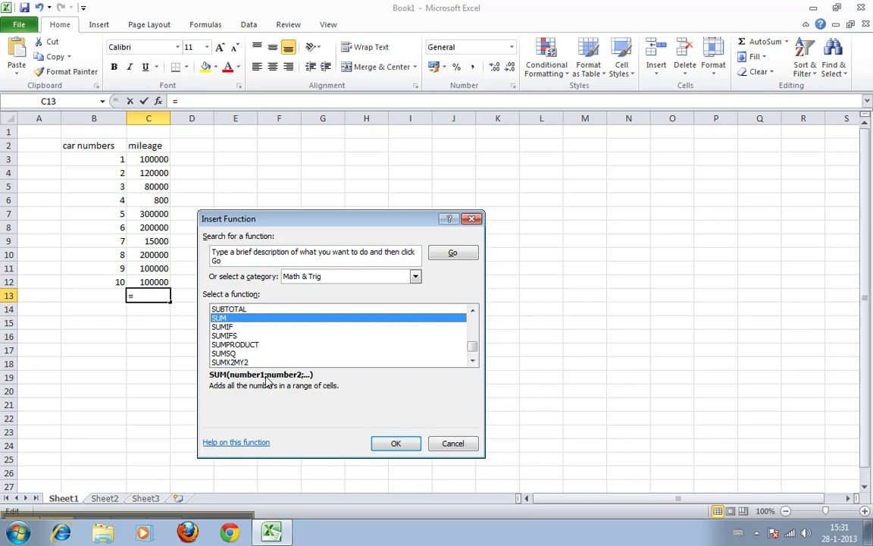
pyautogui.click(395, 443)
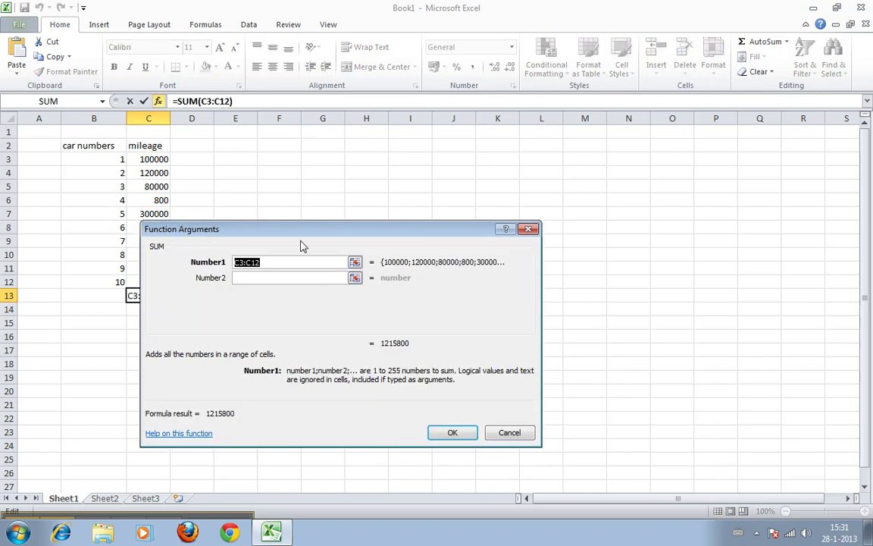
# Step: Check that the SUM's Number1 argument reads C3:C12 in Function Arguments
pyautogui.moveTo(306, 234); pyautogui.dragTo(367, 161)
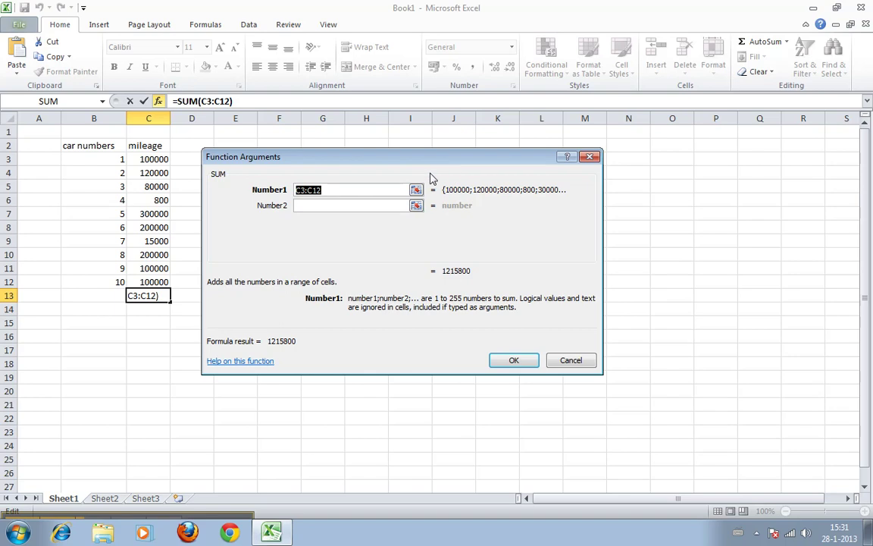
pyautogui.click(300, 190)
pyautogui.moveTo(307, 190); pyautogui.dragTo(330, 194)
pyautogui.click(331, 194)
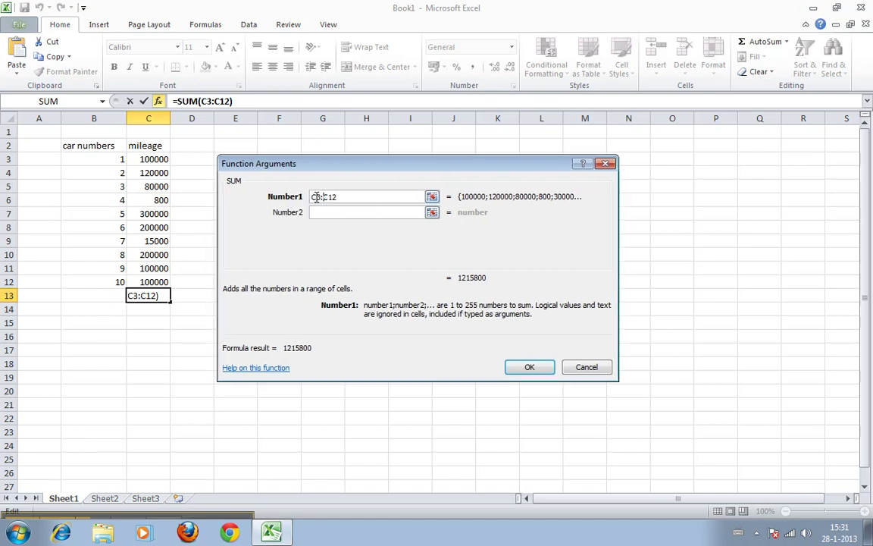
pyautogui.doubleClick(357, 197)
pyautogui.click(358, 197)
# Step: Confirm =SUM(C3:C12) in C13 and check the total against the mileage cells
pyautogui.click(530, 367)
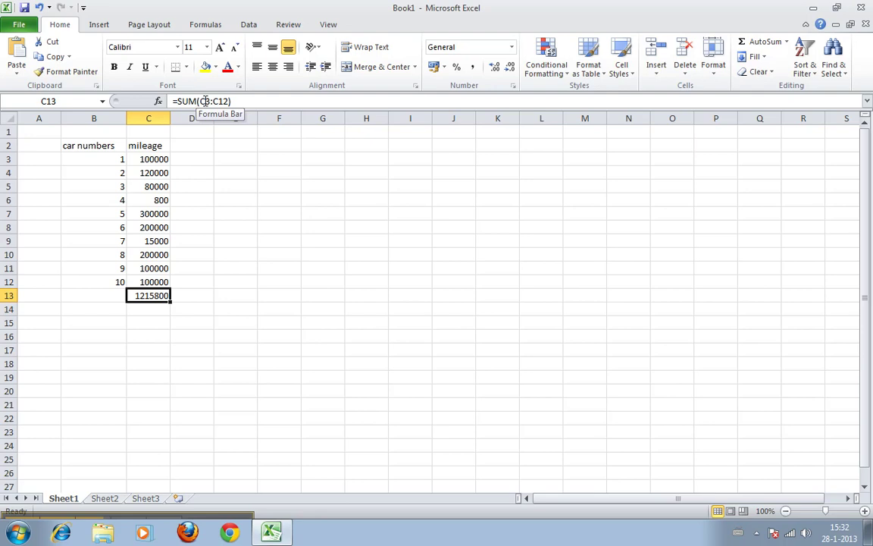
pyautogui.moveTo(228, 296); pyautogui.dragTo(228, 304)
pyautogui.click(161, 307)
pyautogui.click(134, 286)
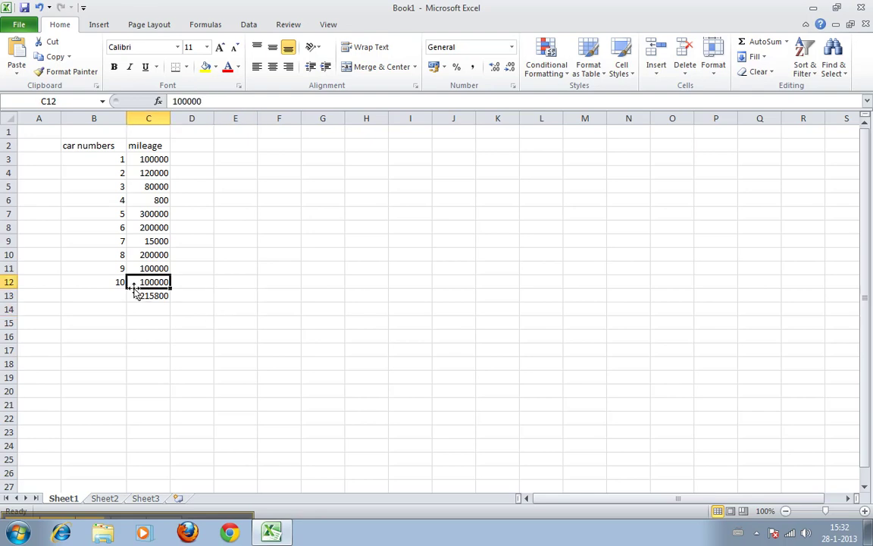
pyautogui.click(136, 294)
pyautogui.click(144, 228)
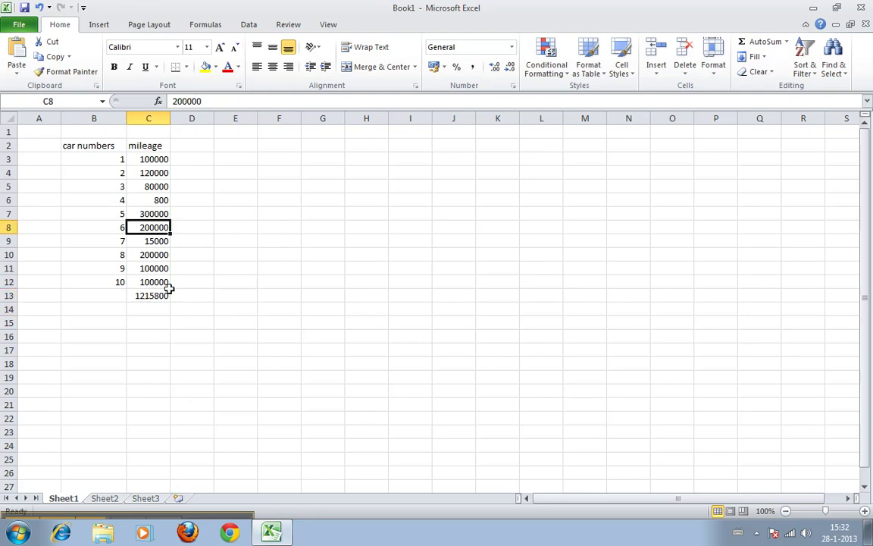
pyautogui.click(164, 294)
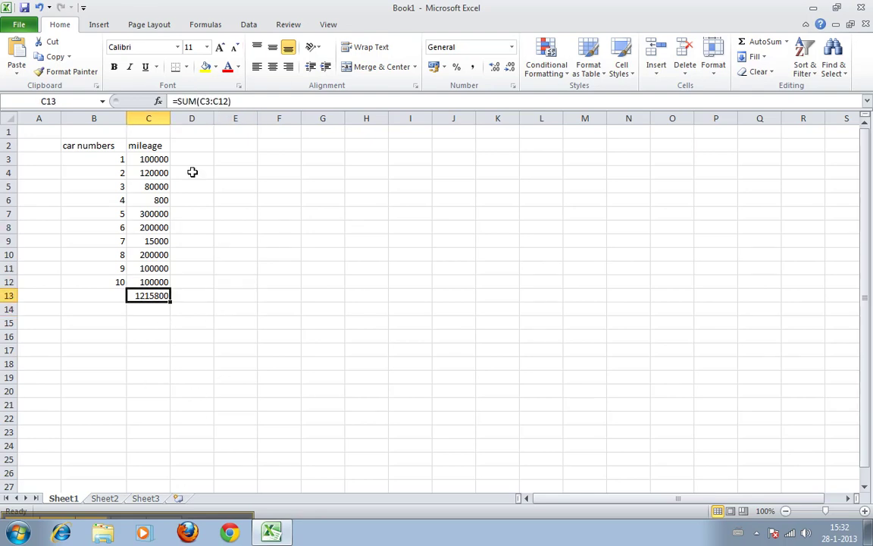
# Step: Change car 4's mileage in C6 from 800 to 100000 and view the updated total
pyautogui.click(156, 200)
pyautogui.write('1')
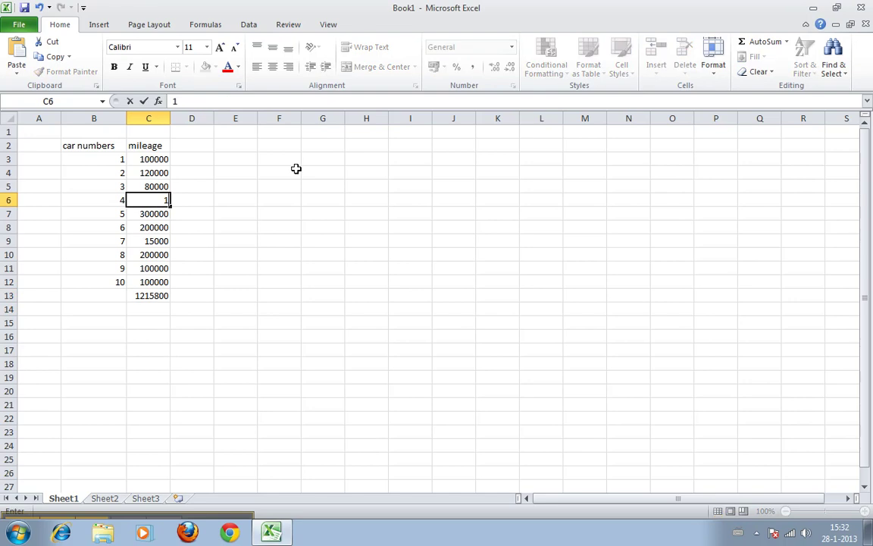
pyautogui.write('00000')
pyautogui.press('Return')
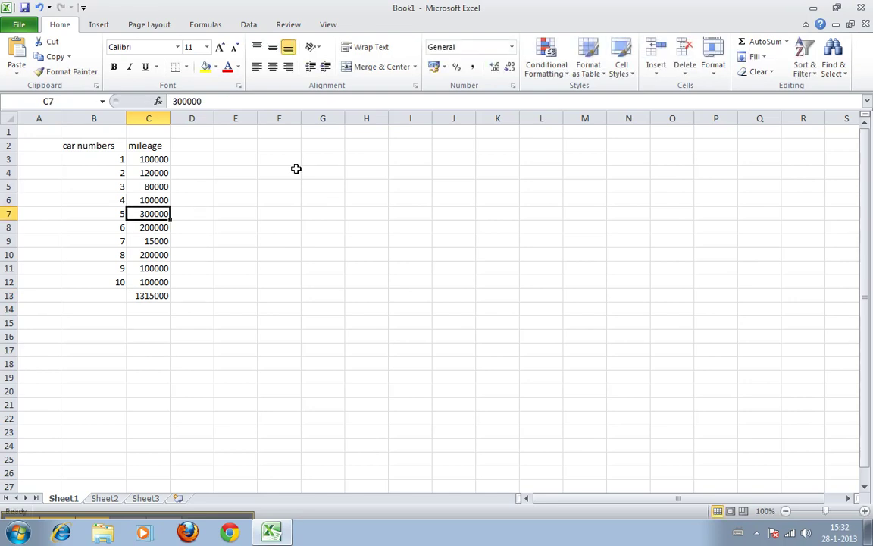
pyautogui.click(150, 293)
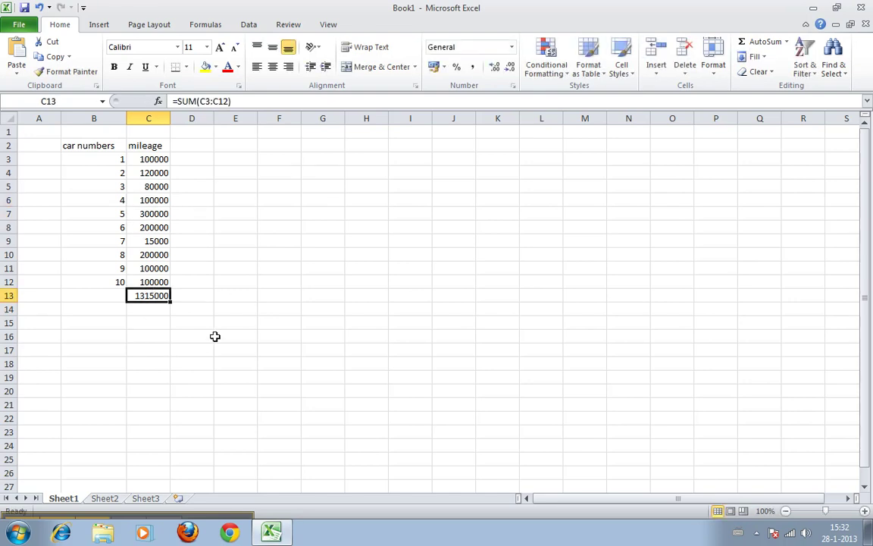
# Step: Move the C13 SUM range off column J onto the mileage cells C8:C12
pyautogui.click(206, 100)
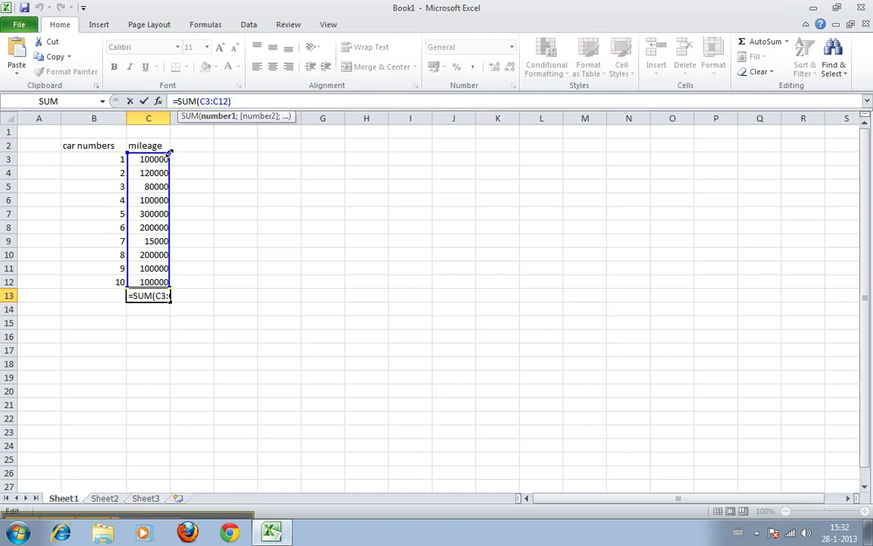
pyautogui.moveTo(169, 153); pyautogui.dragTo(458, 165)
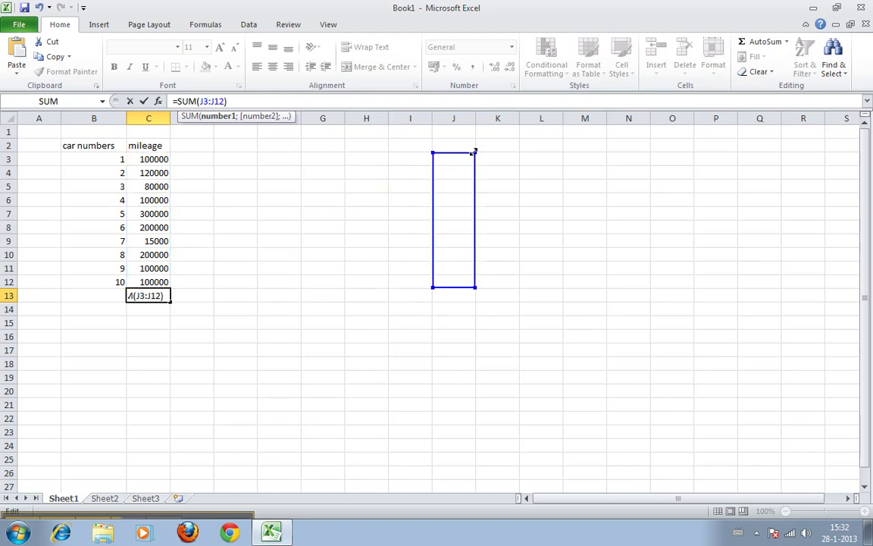
pyautogui.press('Return')
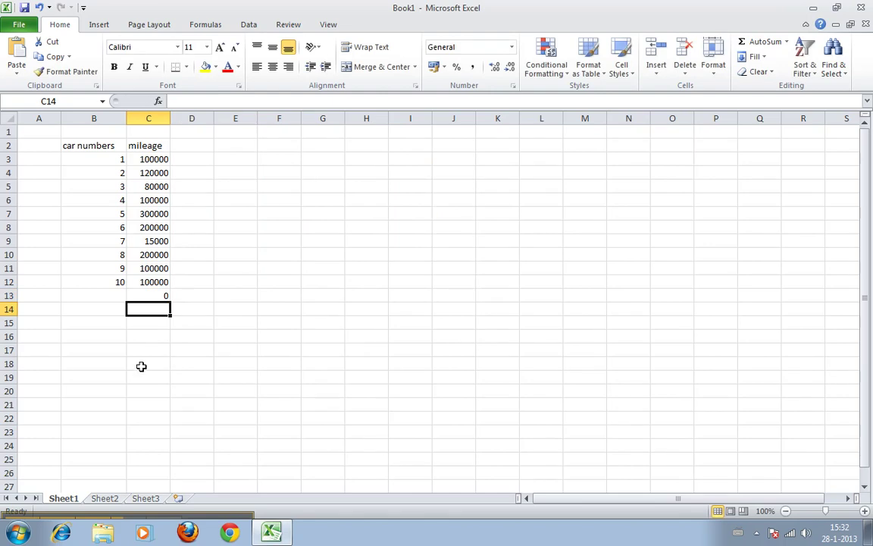
pyautogui.click(148, 295)
pyautogui.click(227, 100)
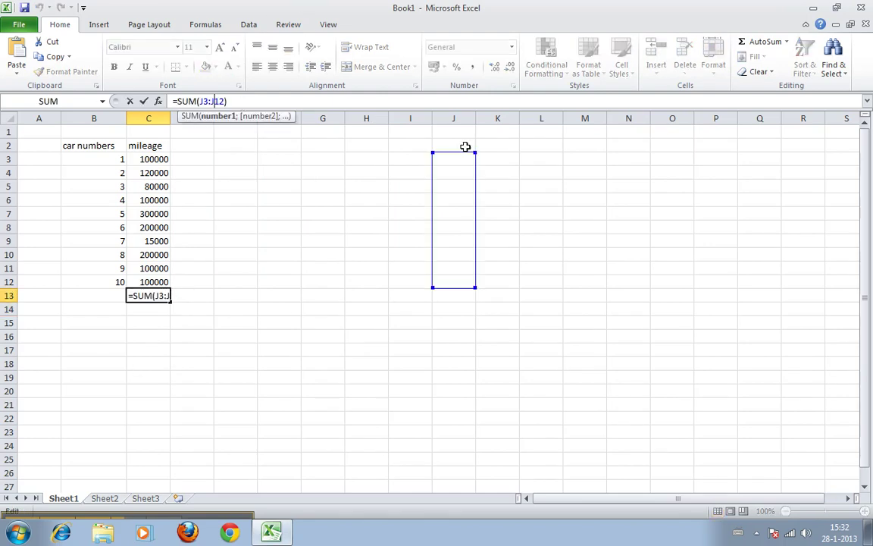
pyautogui.moveTo(460, 156); pyautogui.dragTo(143, 156)
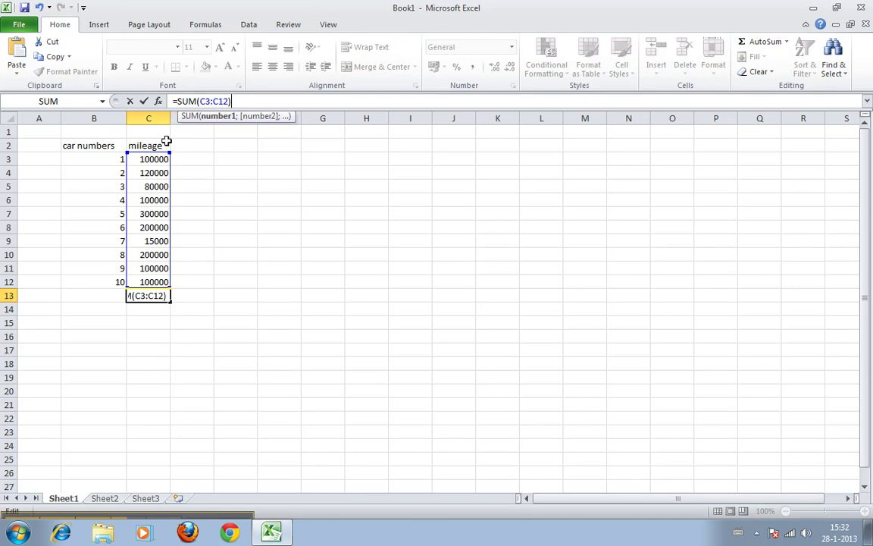
pyautogui.moveTo(168, 152); pyautogui.dragTo(161, 217)
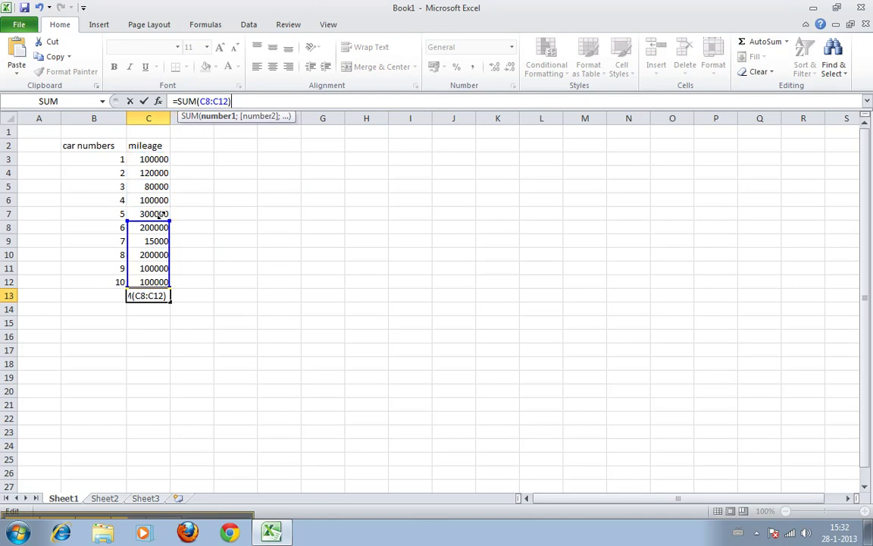
# Step: Commit the =SUM(C8:C12) formula and reselect the total in C13
pyautogui.press('Return')
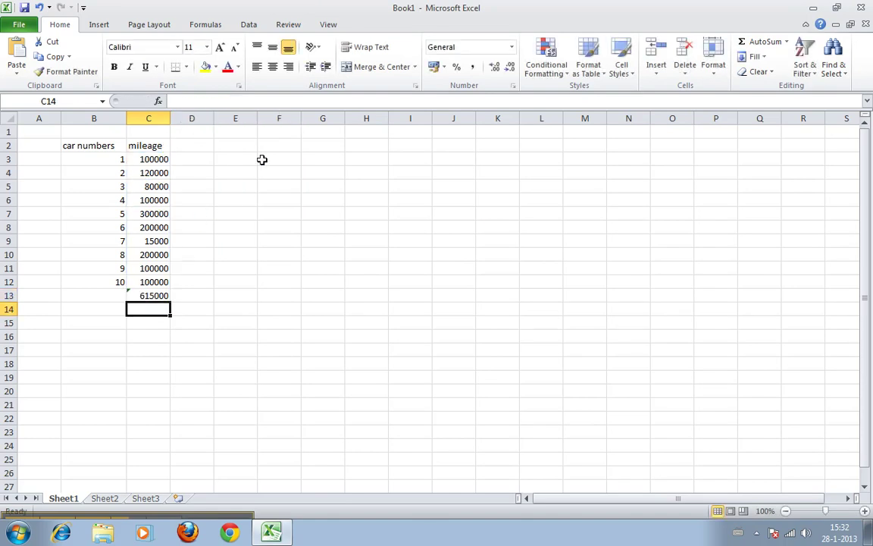
pyautogui.press('Up')
pyautogui.press('Down')
pyautogui.press('Up')
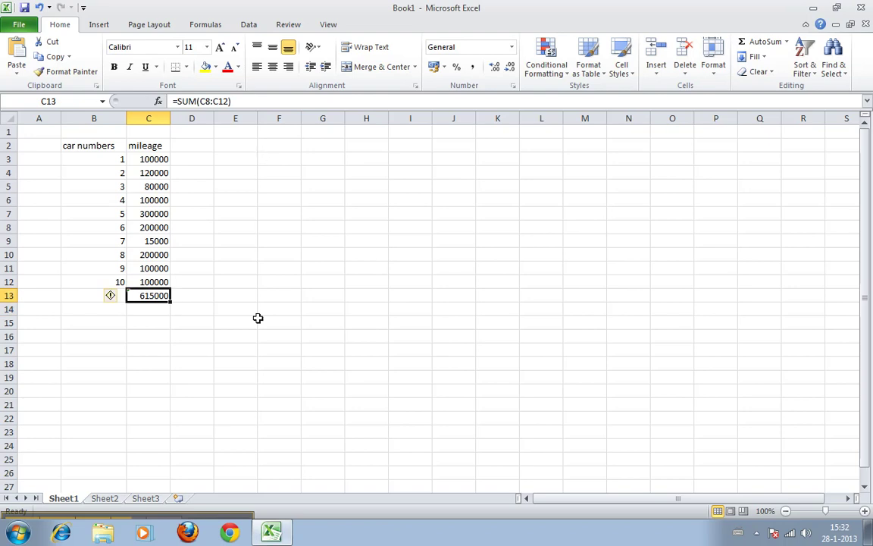
# Step: Edit the range start from C8 to C3 so C13 reads =SUM(C3:C12), showing 1315000
pyautogui.moveTo(110, 299)
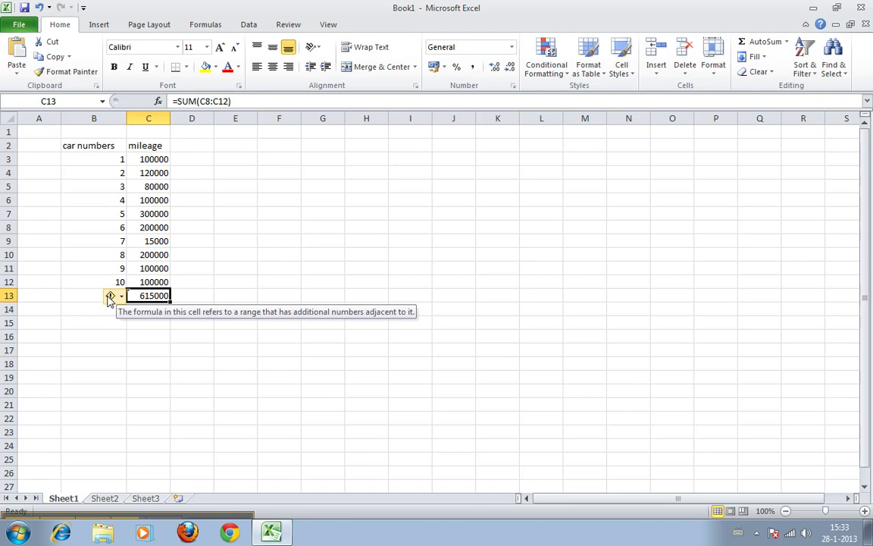
pyautogui.press('F2')
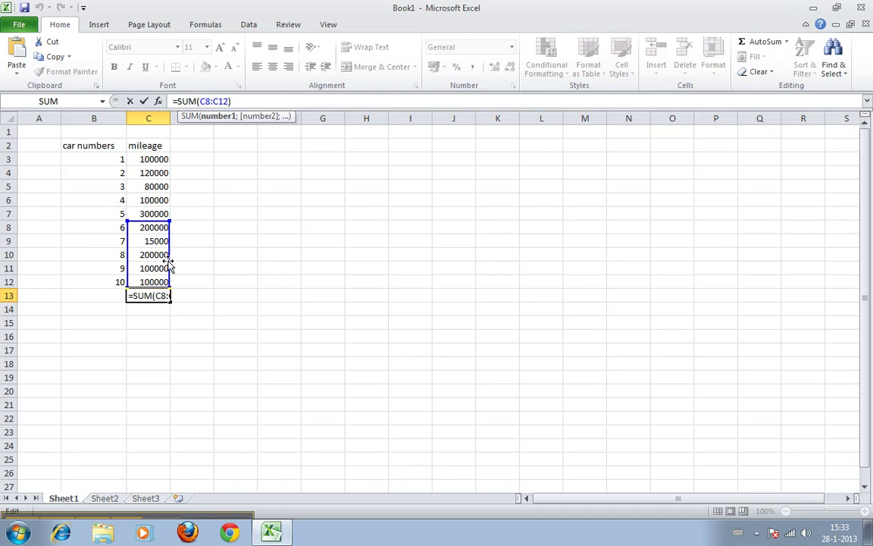
pyautogui.doubleClick(219, 100)
pyautogui.click(199, 100)
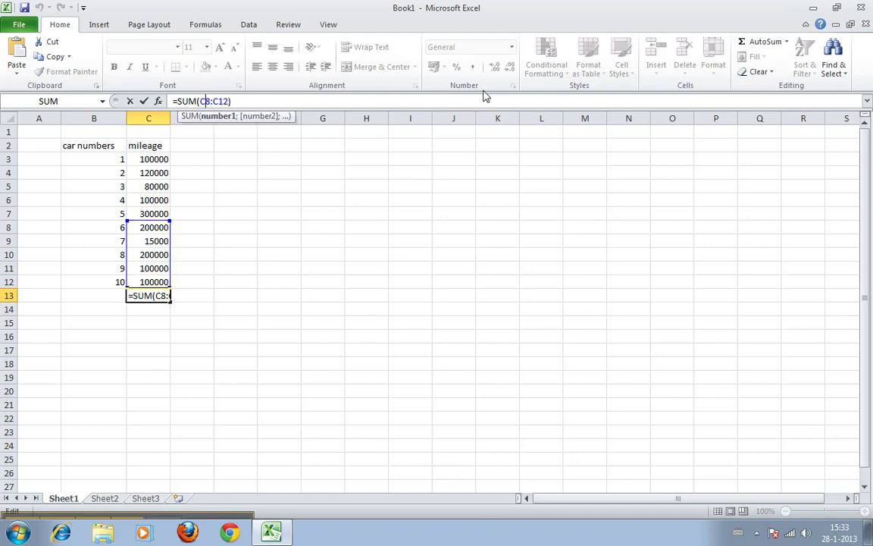
pyautogui.press('Delete')
pyautogui.write('3')
pyautogui.press('Return')
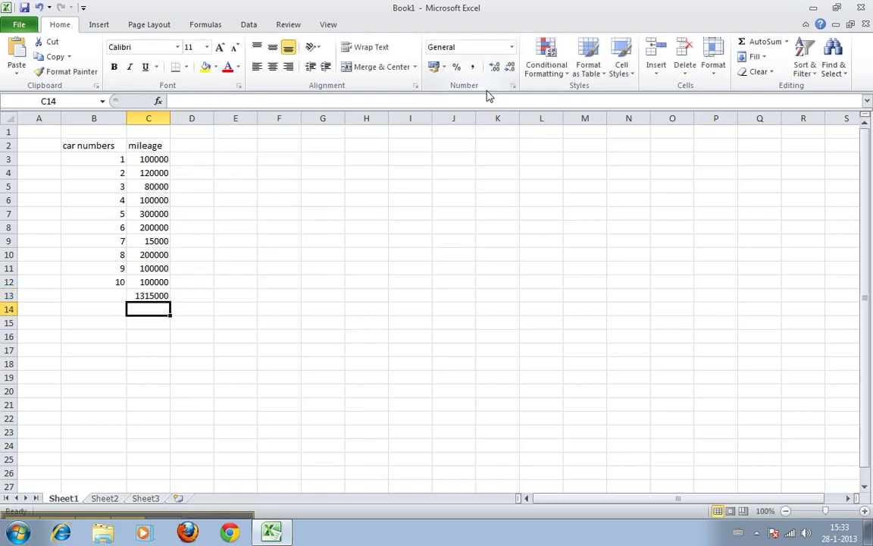
pyautogui.press('Up')
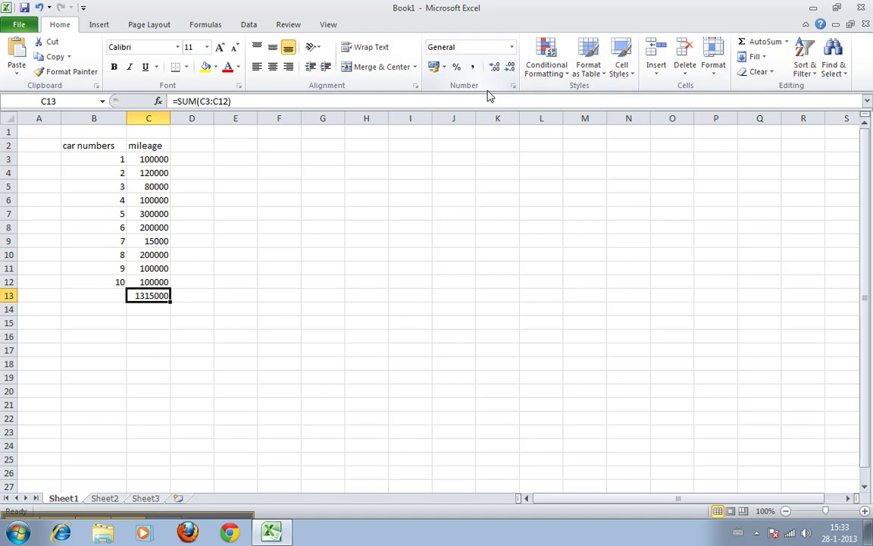
pyautogui.press('Down')
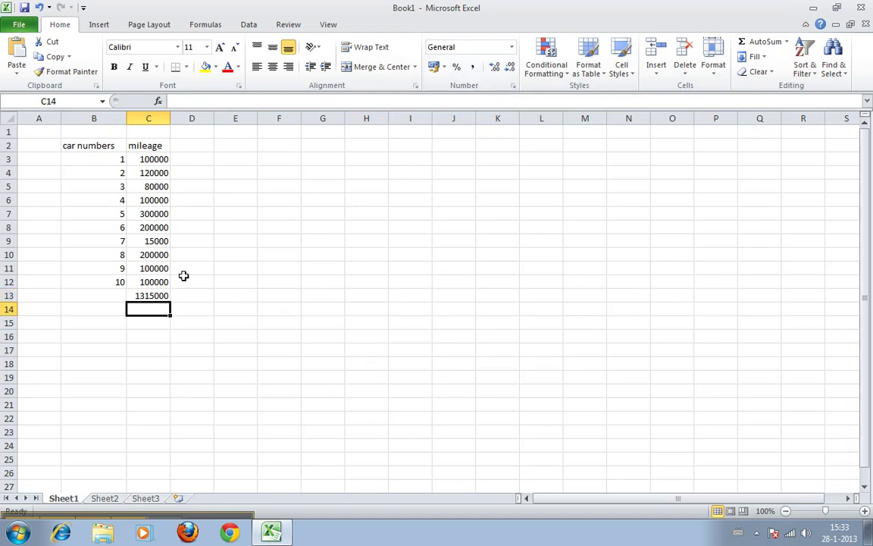
# Step: Enter =AVERAGE(C3:C12) in C14 and recheck it shows 131500
pyautogui.write('=')
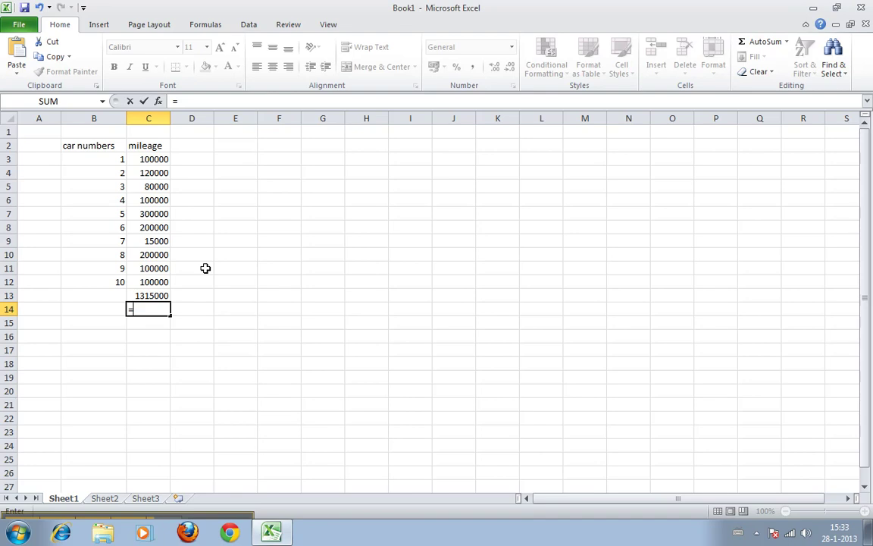
pyautogui.write('average')
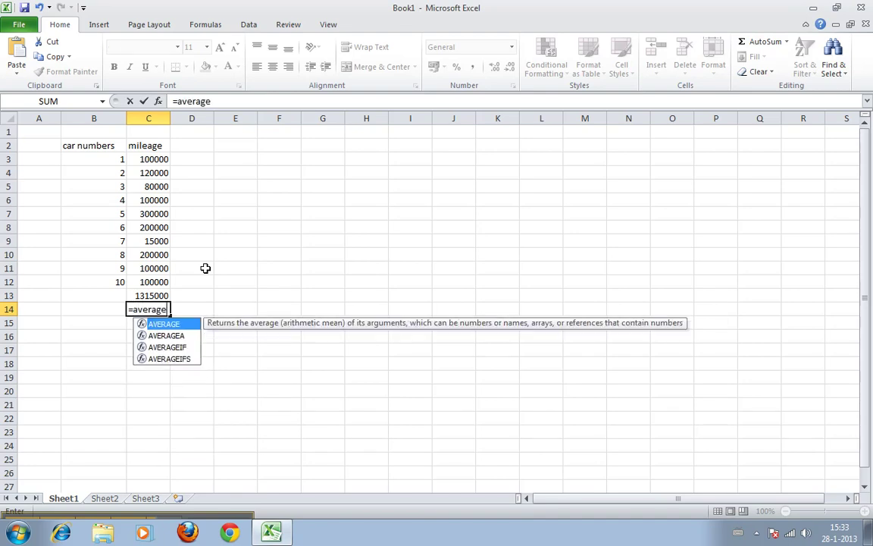
pyautogui.write('(')
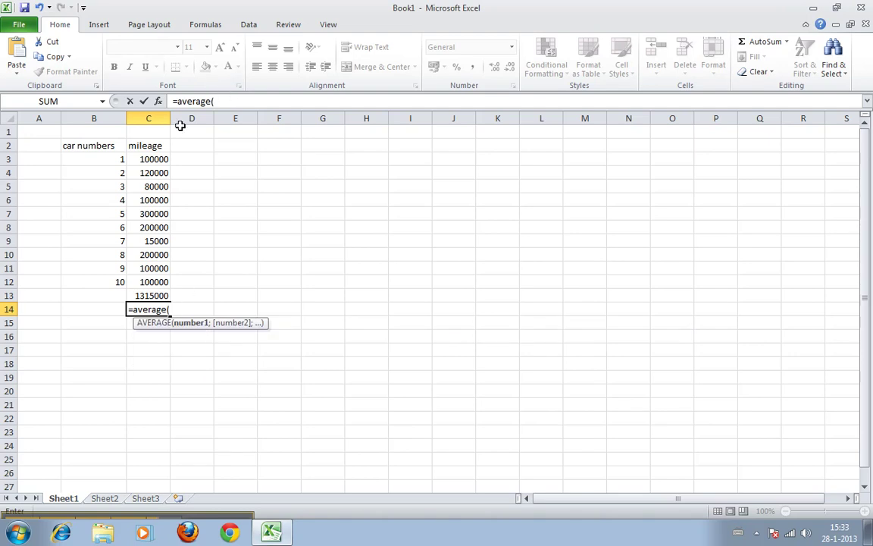
pyautogui.moveTo(140, 282); pyautogui.dragTo(137, 156)
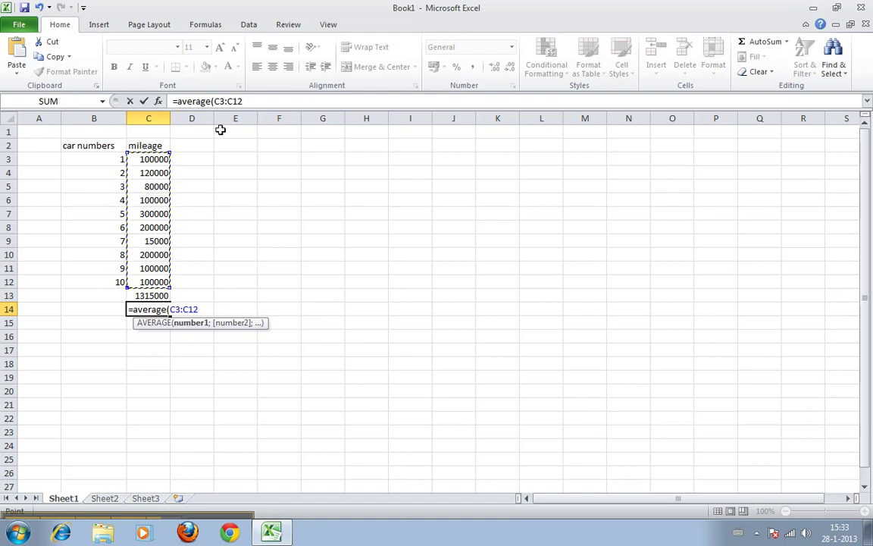
pyautogui.press('Return')
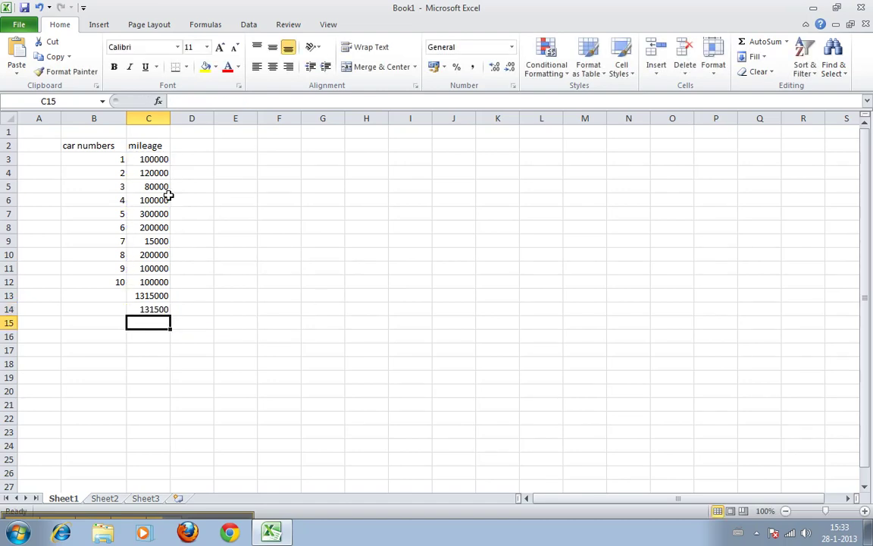
pyautogui.press('Up')
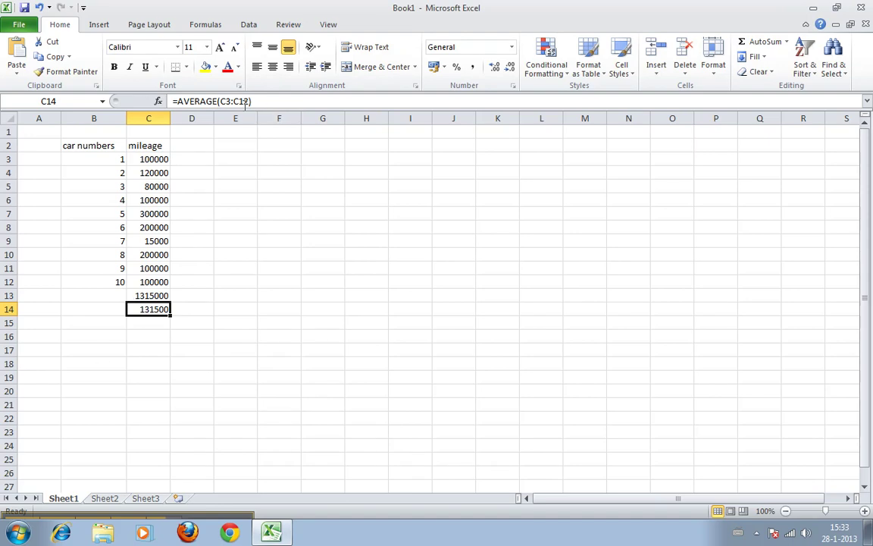
pyautogui.press('F2')
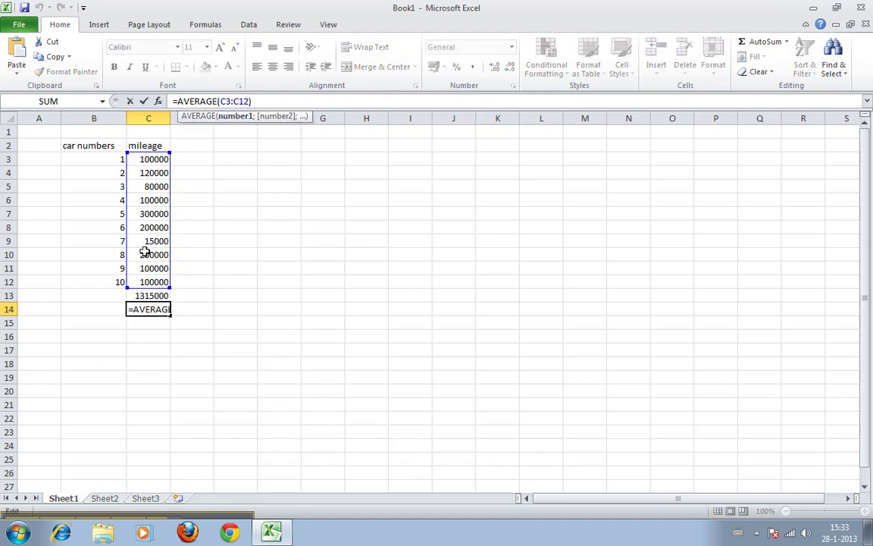
pyautogui.press('Return')
pyautogui.press('Up')
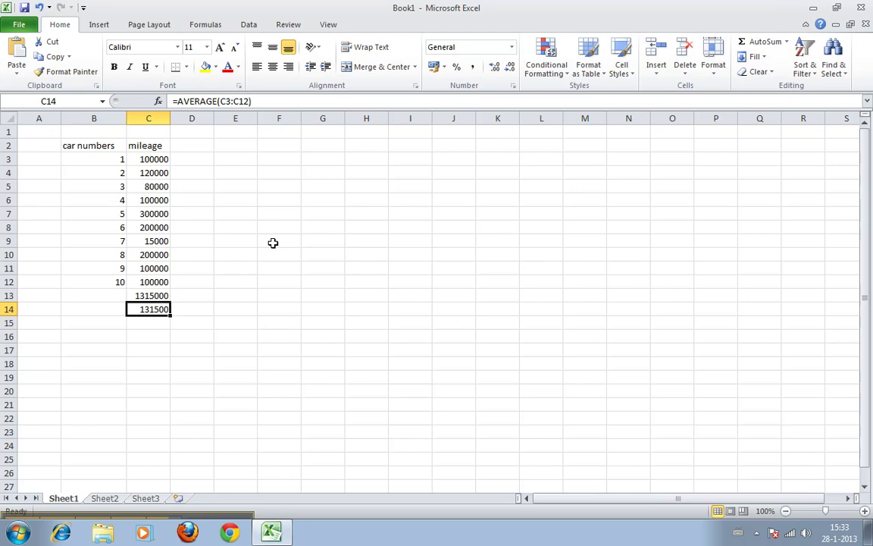
pyautogui.press('Down')
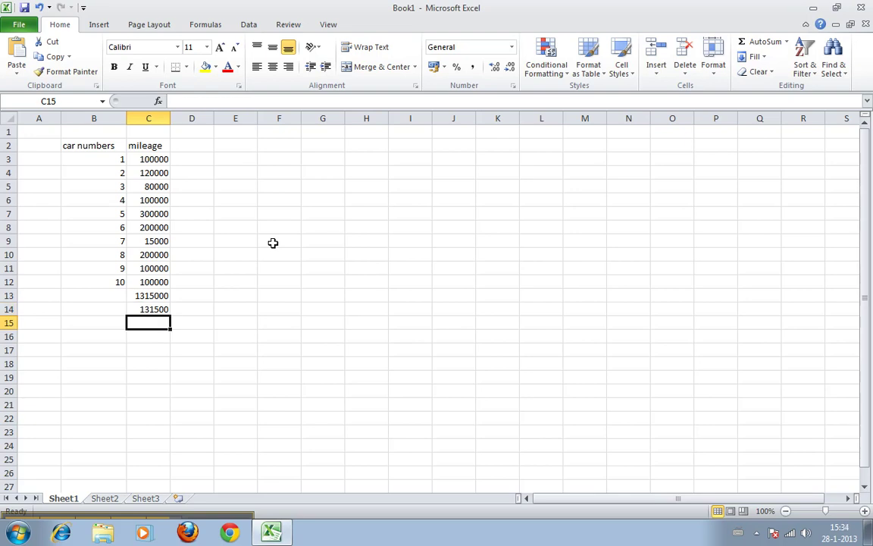
pyautogui.click(232, 532)
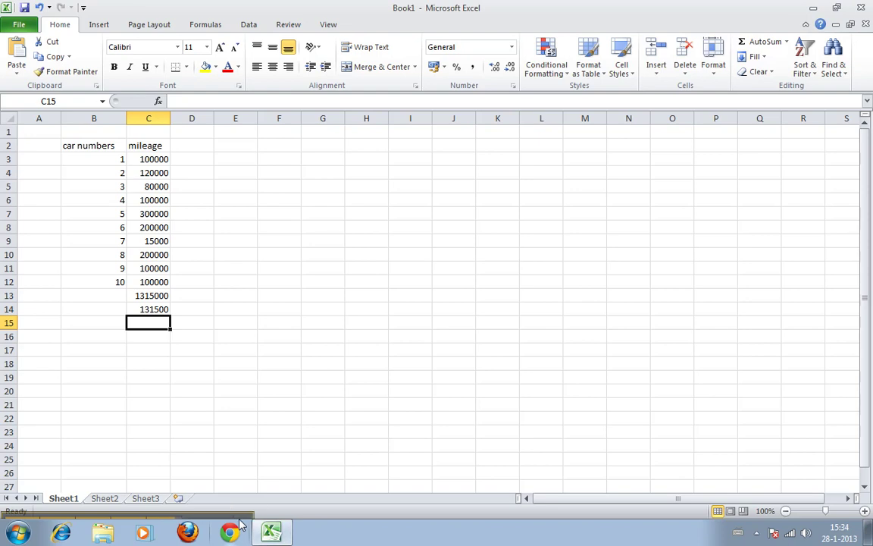